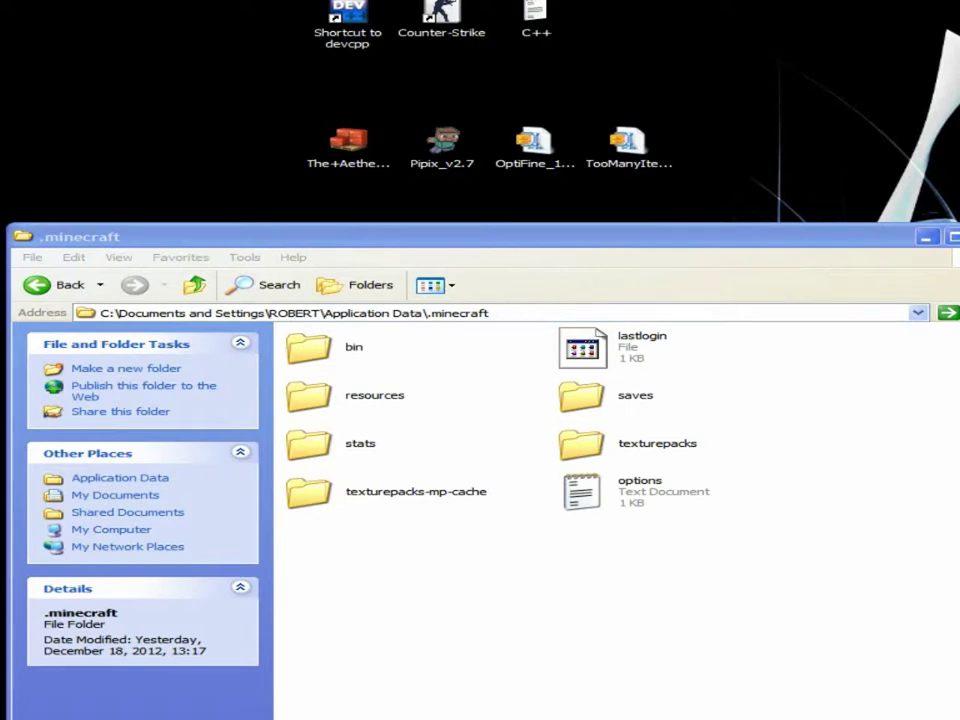
- Examine the four desktop files for the setup: The Aether Mod Installer, Pipix_v2.7, OptiFine_1.2.5_HD_S_C6 and TooManyItems 1.2.5
right_click(778, 536)
left_click(830, 581)
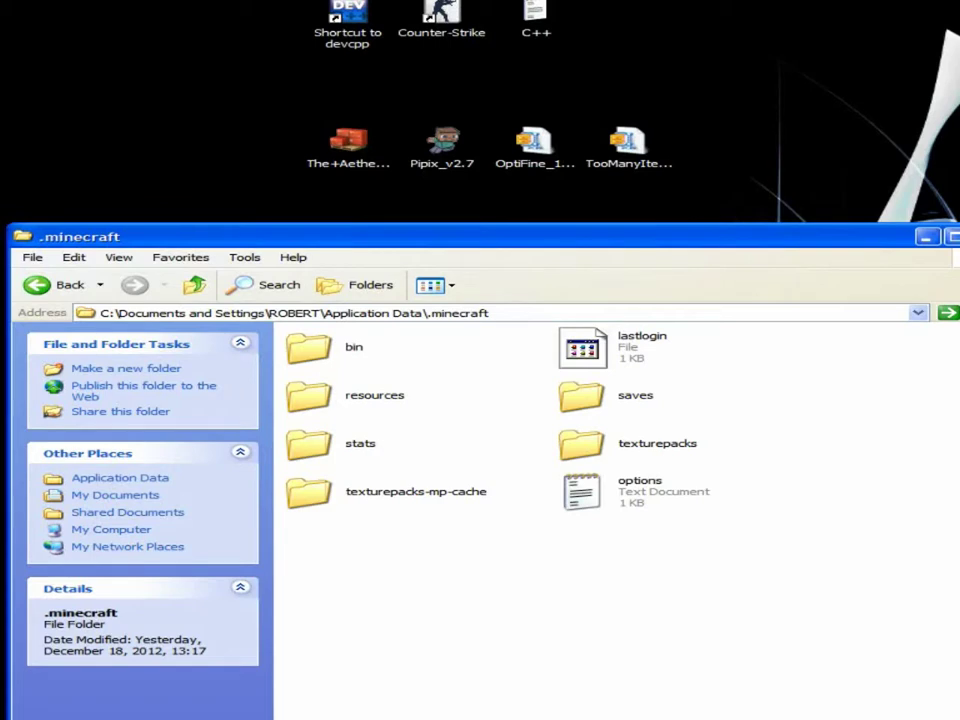
left_click_drag(206, 154, 229, 142)
left_click(348, 144)
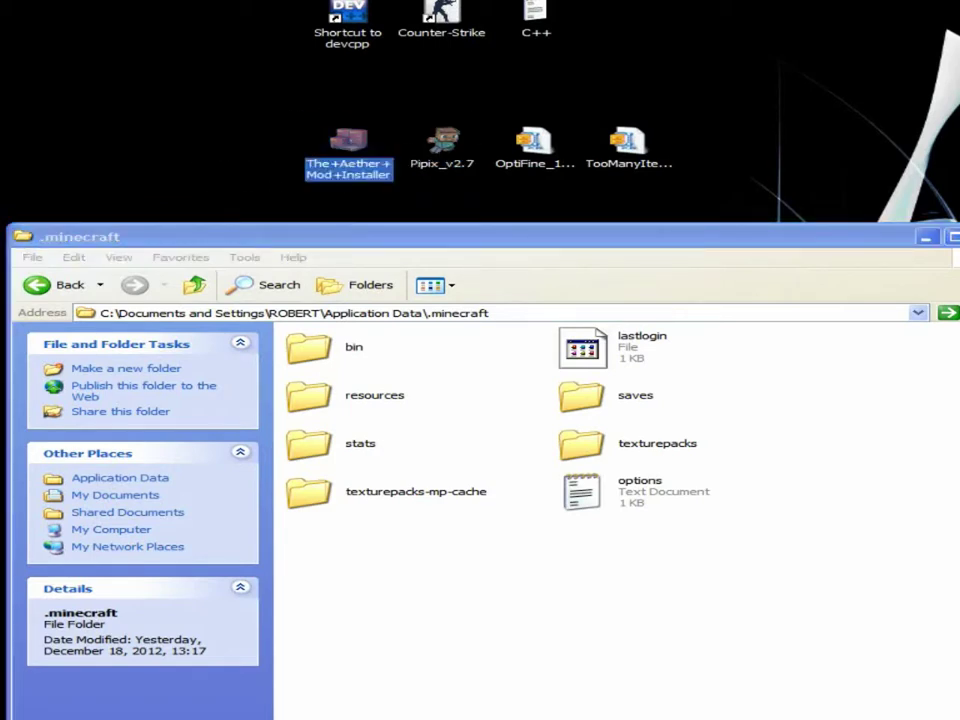
mouse_move(348, 144)
left_mouse_down()
mouse_move(309, 144)
mouse_move(344, 144)
left_mouse_up()
left_click(262, 146)
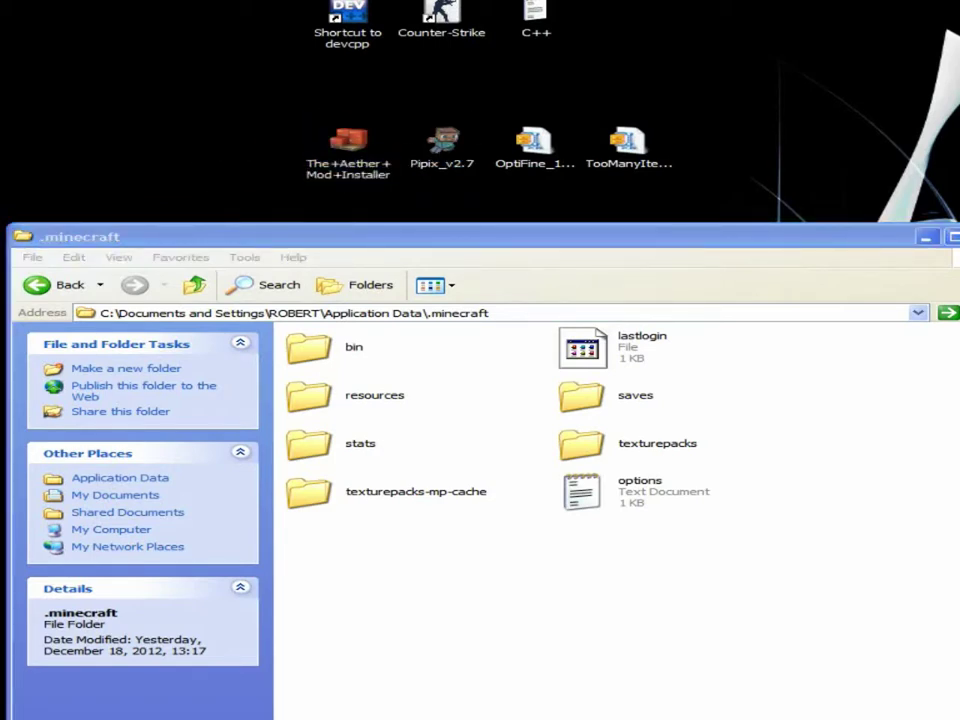
mouse_move(442, 145)
left_mouse_down()
mouse_move(392, 168)
mouse_move(515, 134)
mouse_move(400, 110)
mouse_move(350, 112)
mouse_move(290, 90)
mouse_move(318, 127)
mouse_move(444, 147)
left_mouse_up()
left_click(440, 195)
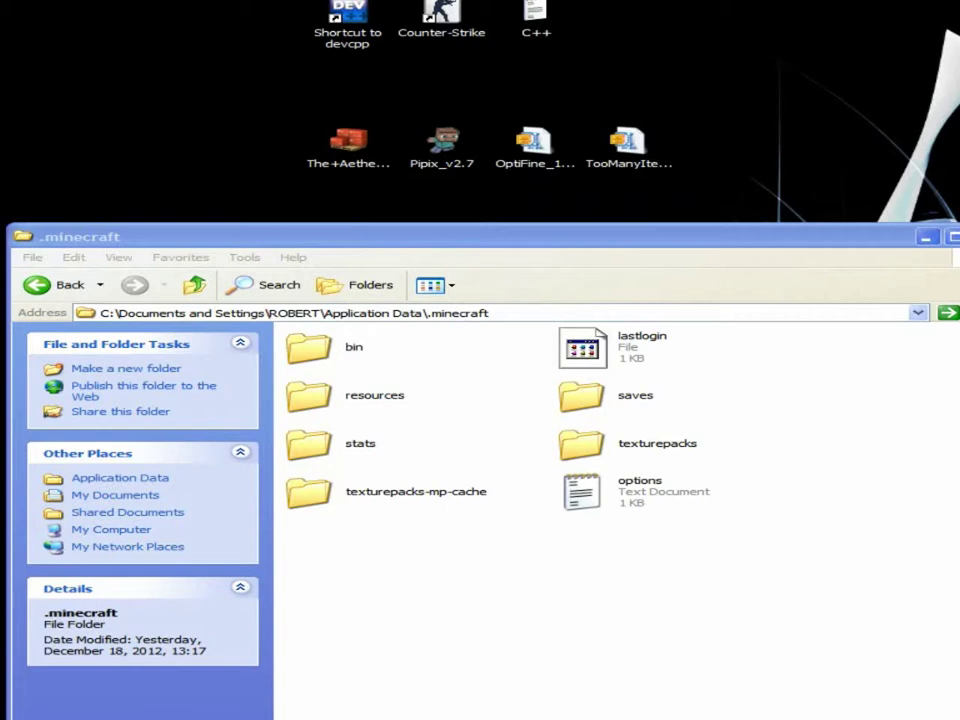
mouse_move(561, 187)
left_mouse_down()
mouse_move(508, 112)
mouse_move(562, 189)
left_mouse_up()
left_click(535, 143)
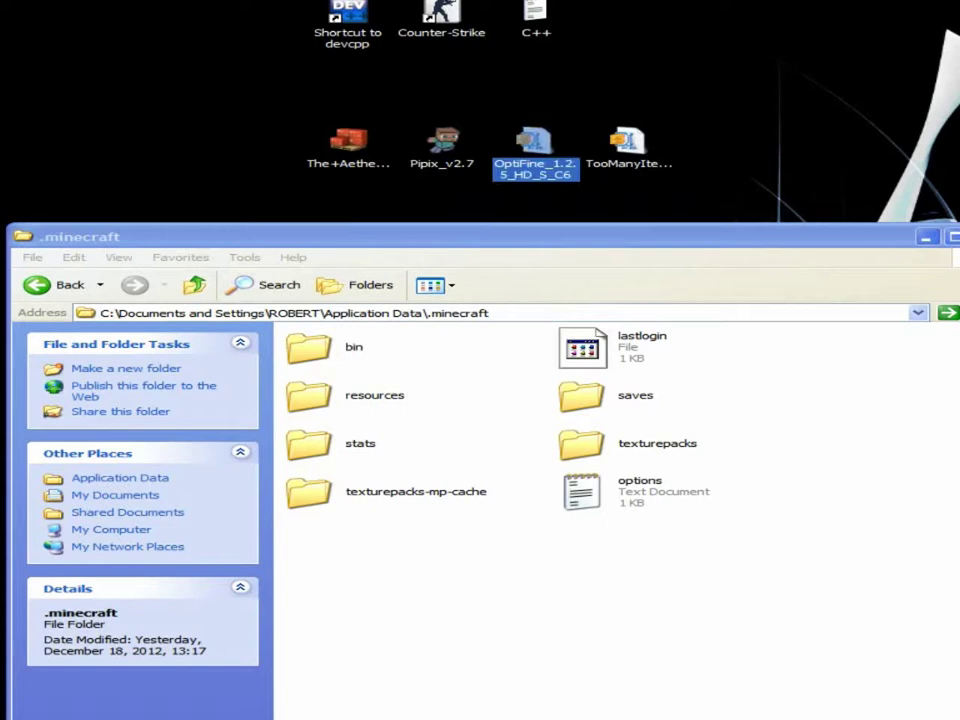
left_click(562, 194)
left_click(629, 143)
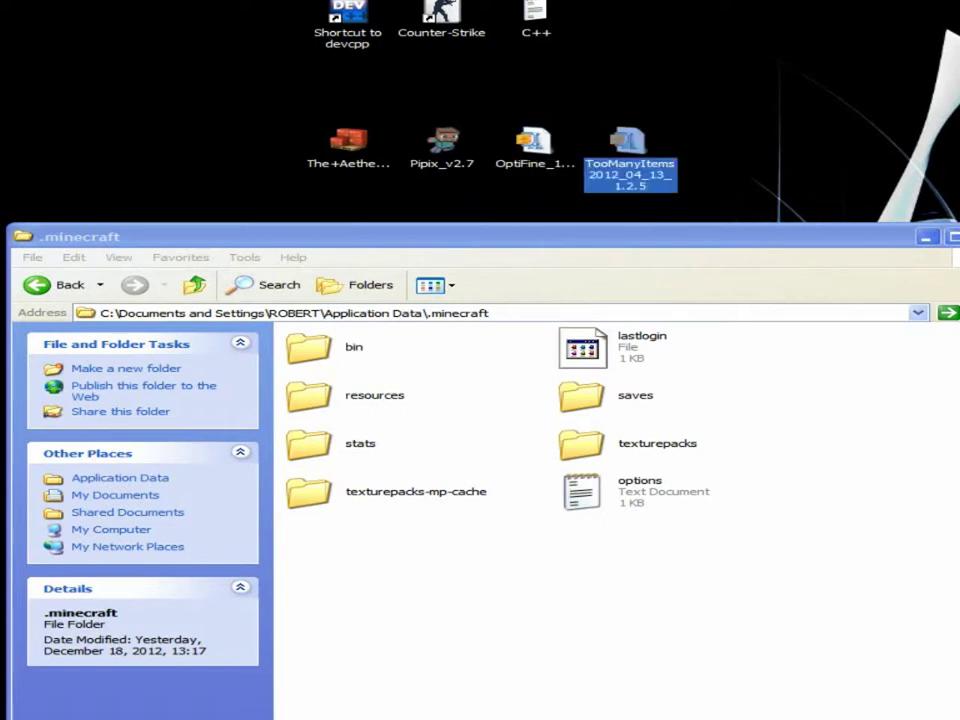
left_click(707, 180)
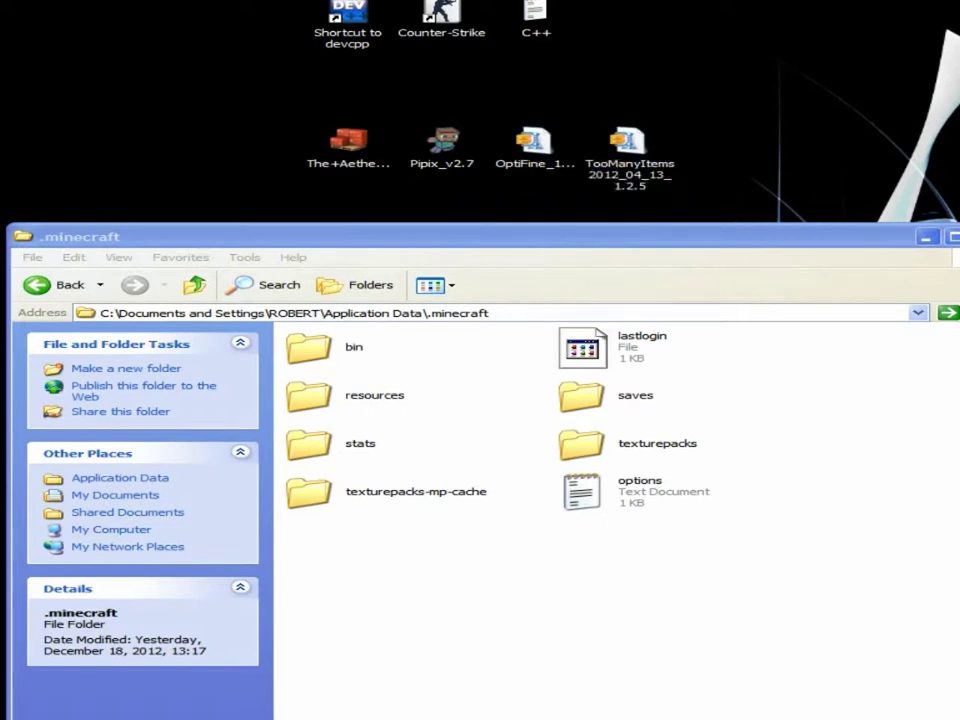
right_click(731, 151)
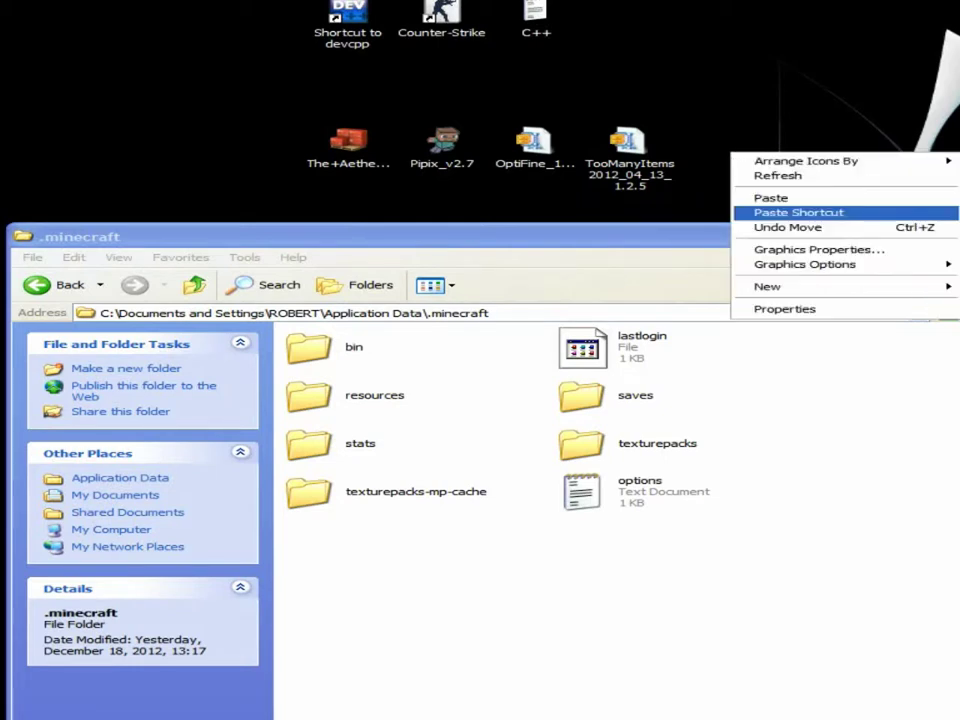
left_click(778, 176)
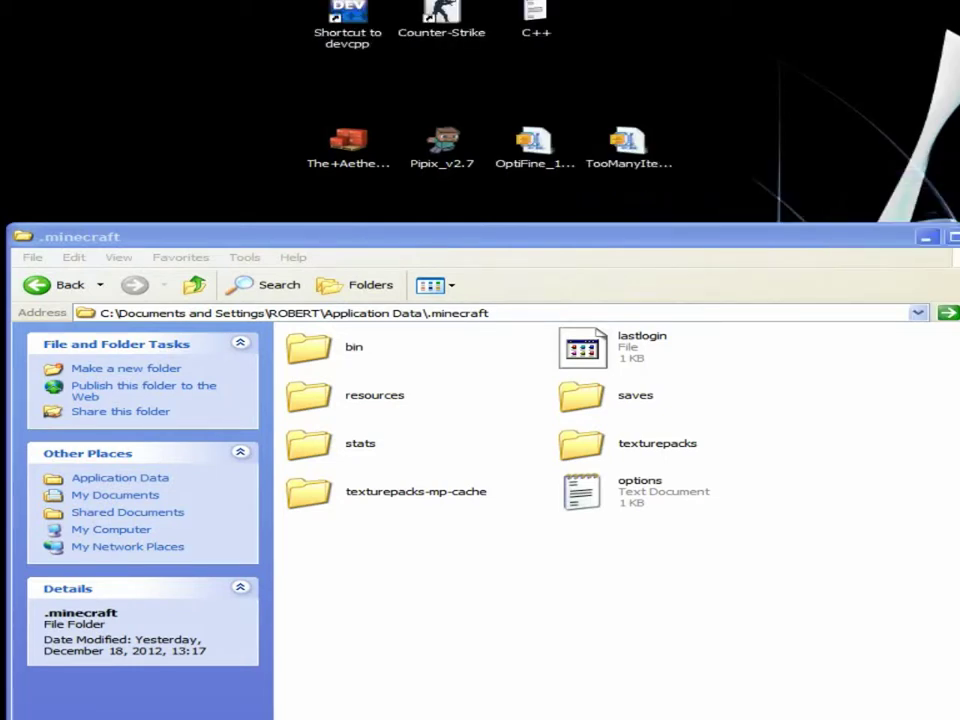
left_click_drag(836, 613, 720, 556)
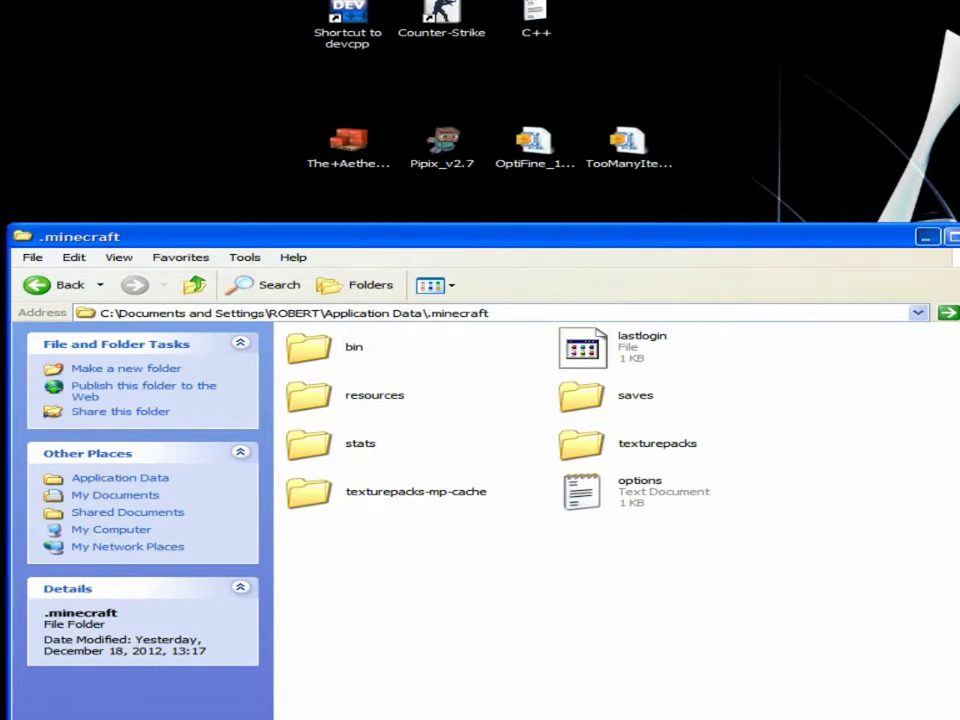
- Minimize the .minecraft folder window and run Pipix_v2.7 from the desktop despite the unverified publisher, moving its window toward the screen's centre
left_click(928, 237)
double_click(442, 145)
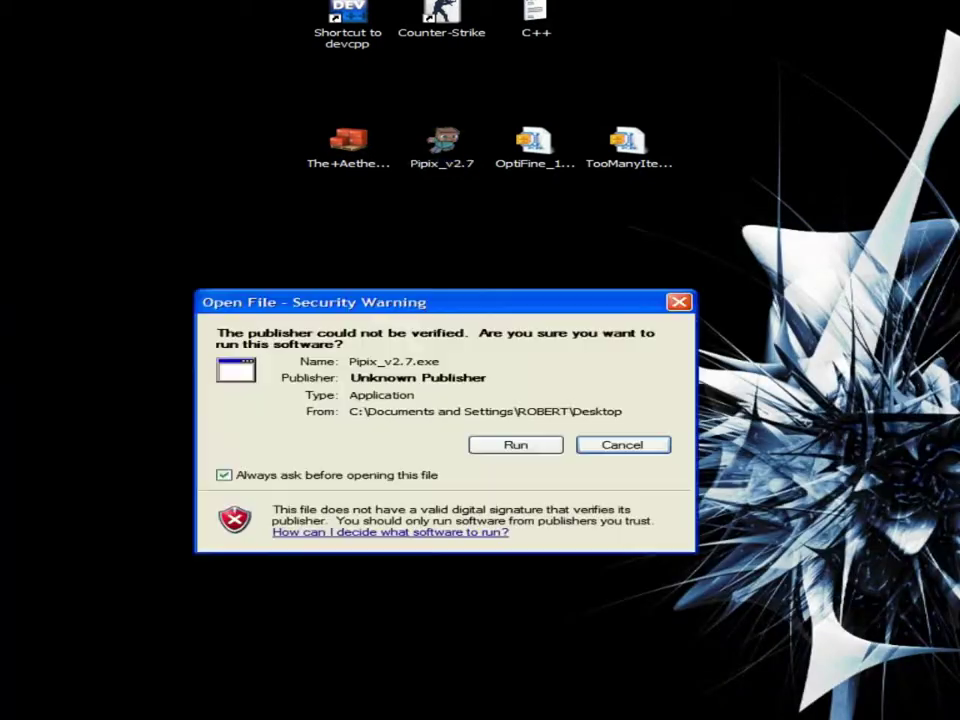
left_click(516, 445)
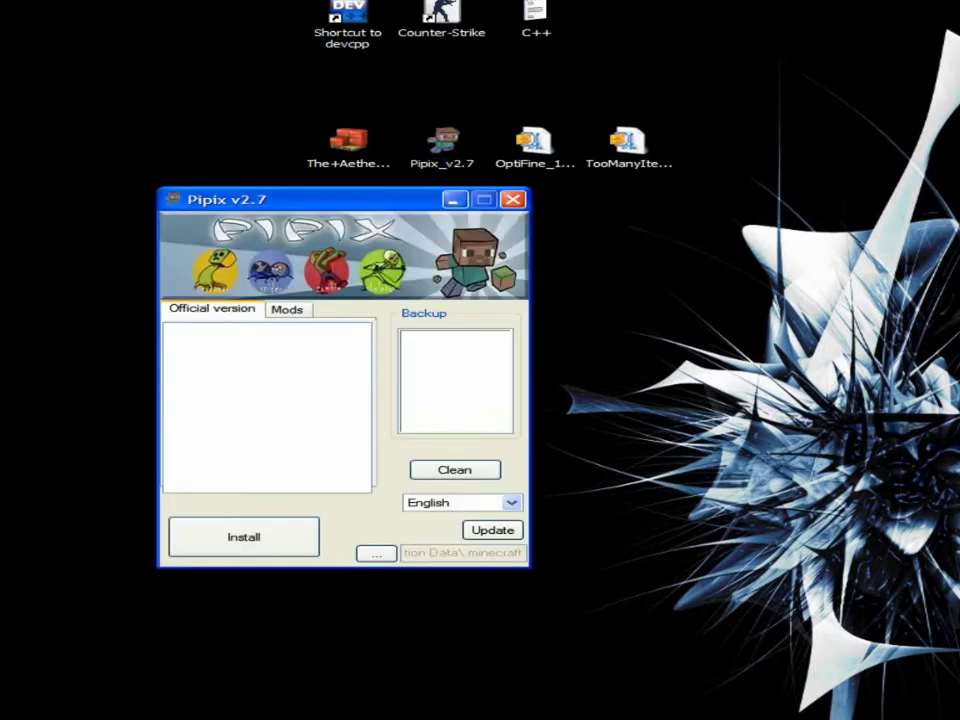
left_click_drag(330, 199, 565, 290)
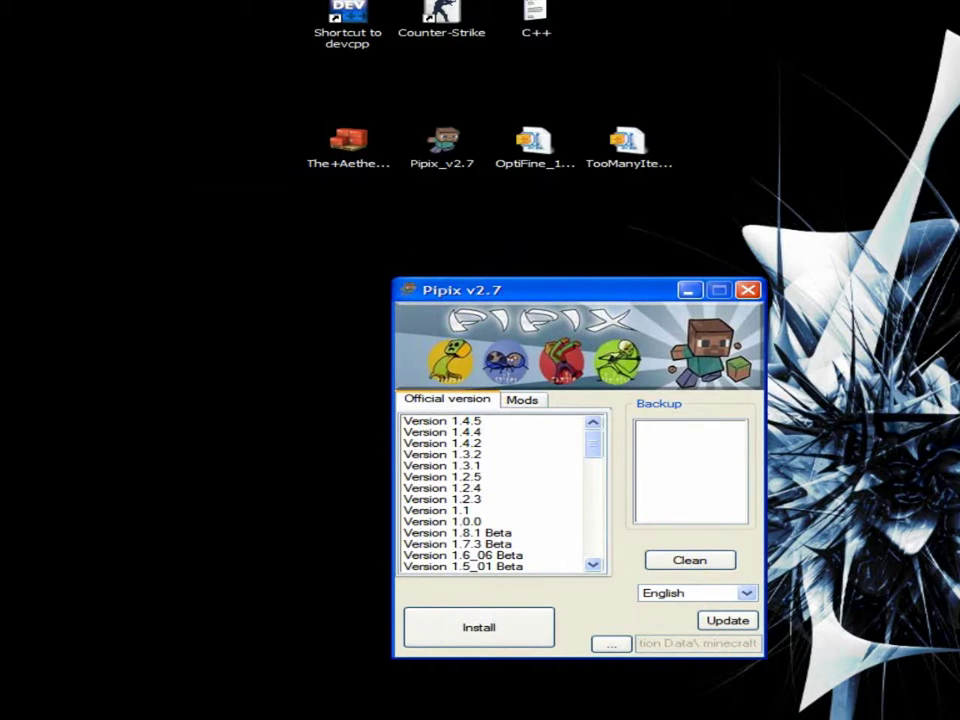
- Look through Pipix's list of official Minecraft versions, including the pre-releases and snapshots
scroll(500, 493, "down", 6)
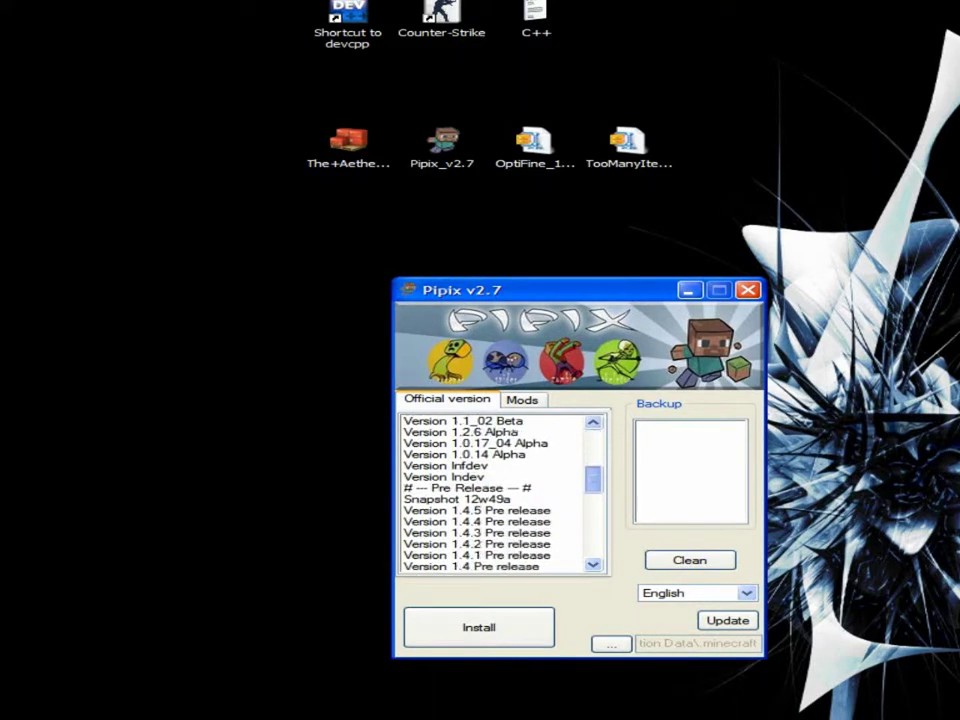
scroll(500, 493, "down", 5)
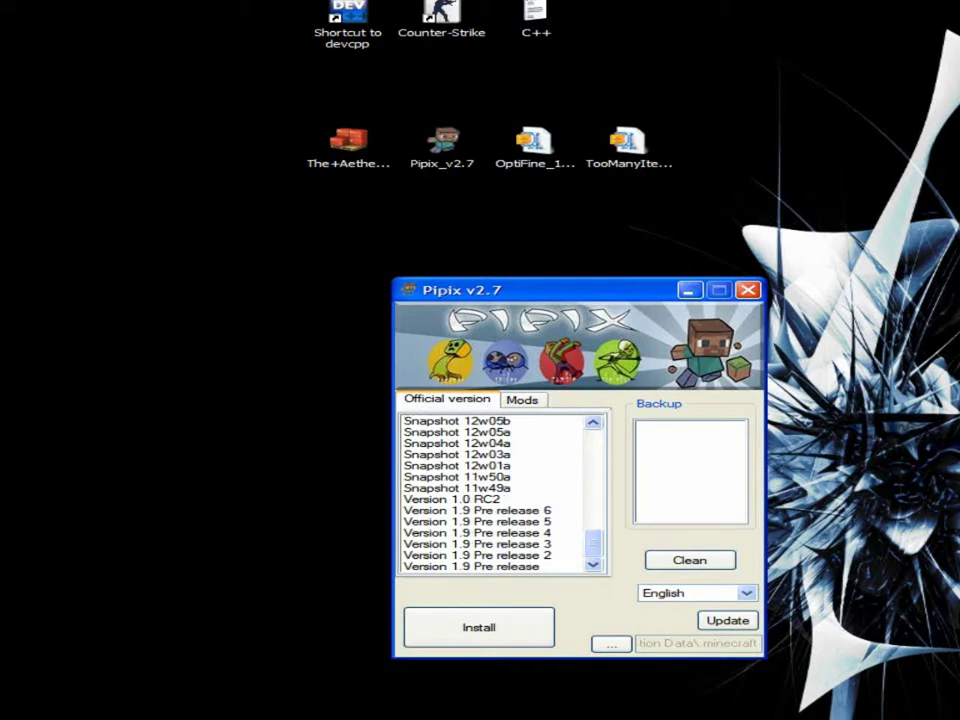
scroll(500, 493, "up", 10)
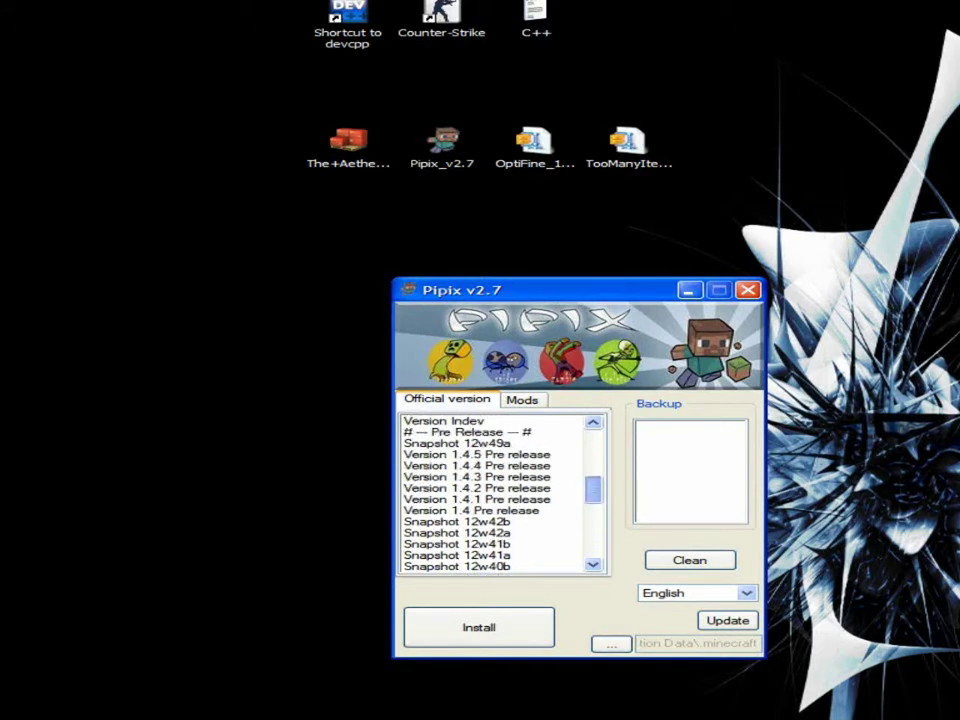
scroll(500, 493, "up", 4)
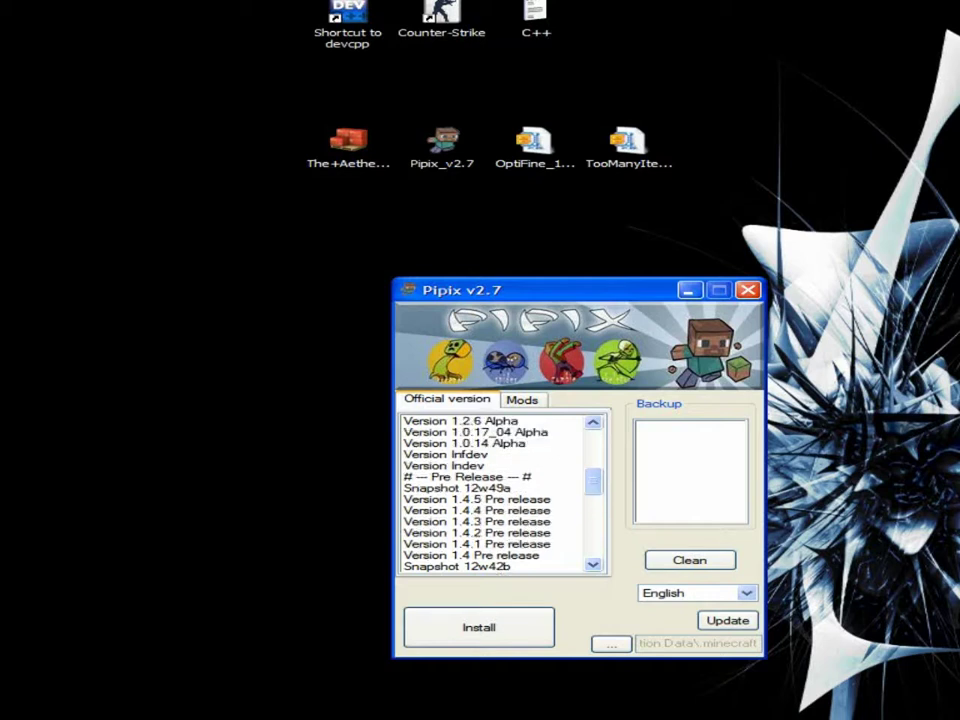
left_click(445, 466)
left_click(445, 455)
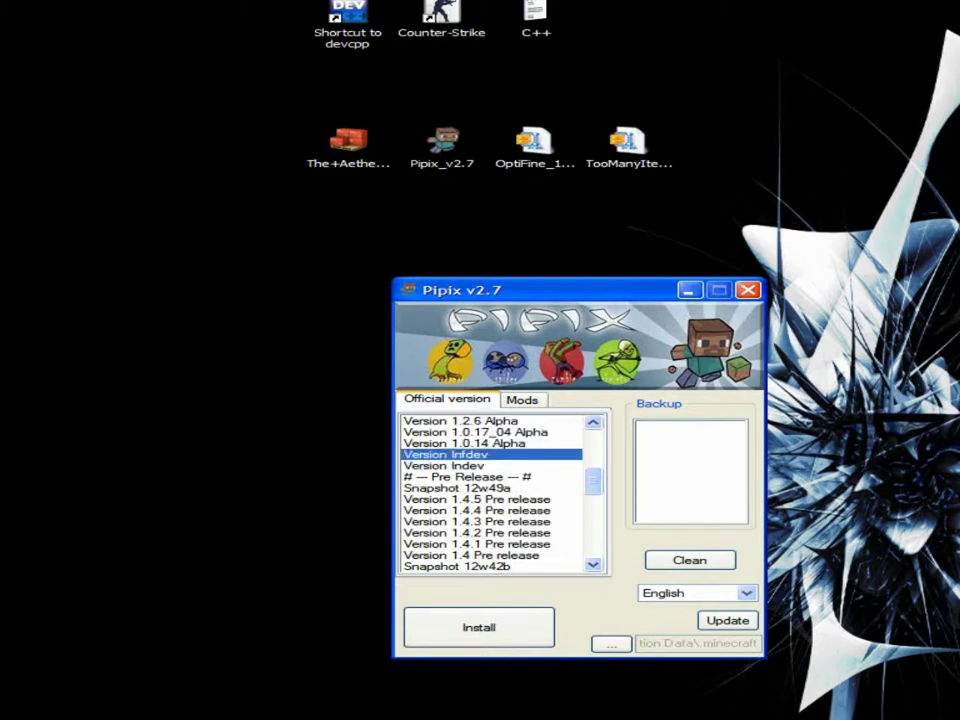
left_click(445, 466)
left_click_drag(593, 481, 593, 441)
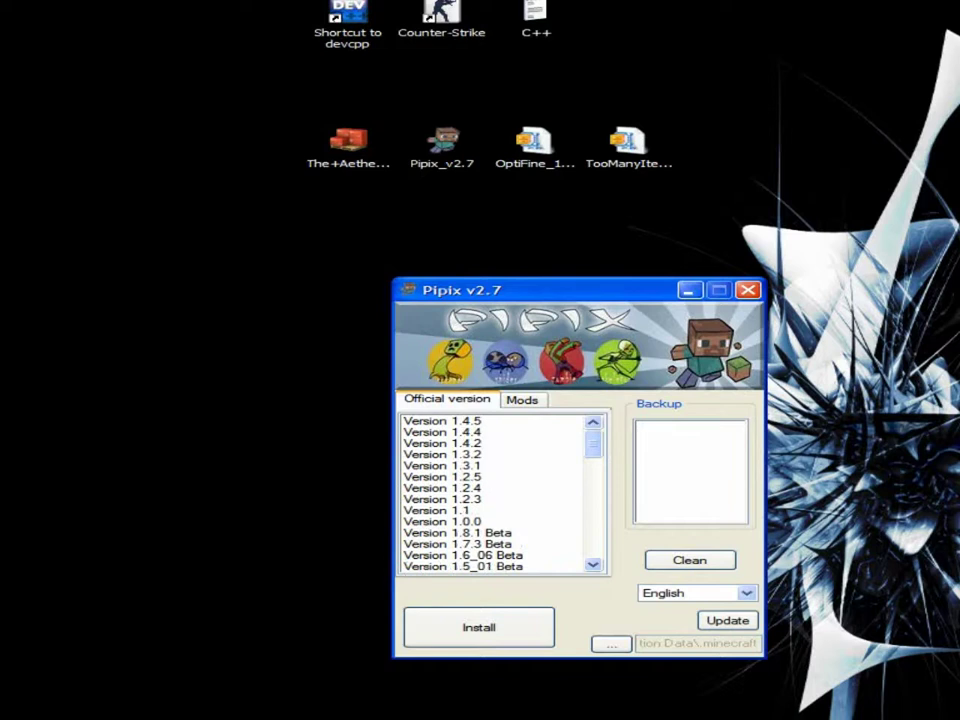
- Look through Pipix's list of installable mods for the different Minecraft versions
left_click(522, 400)
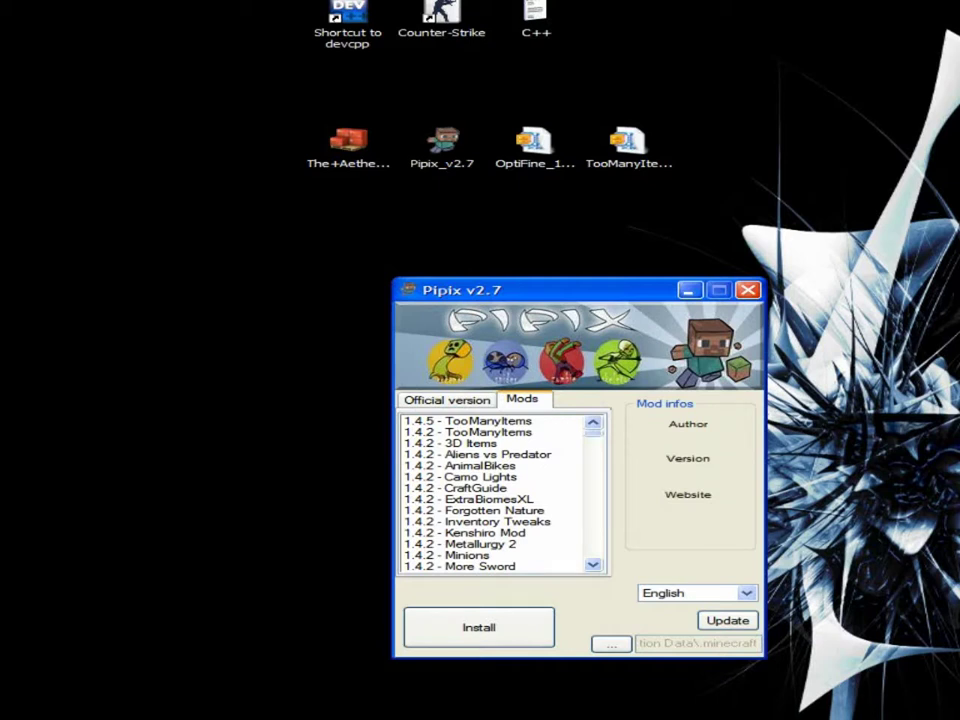
scroll(500, 493, "down", 8)
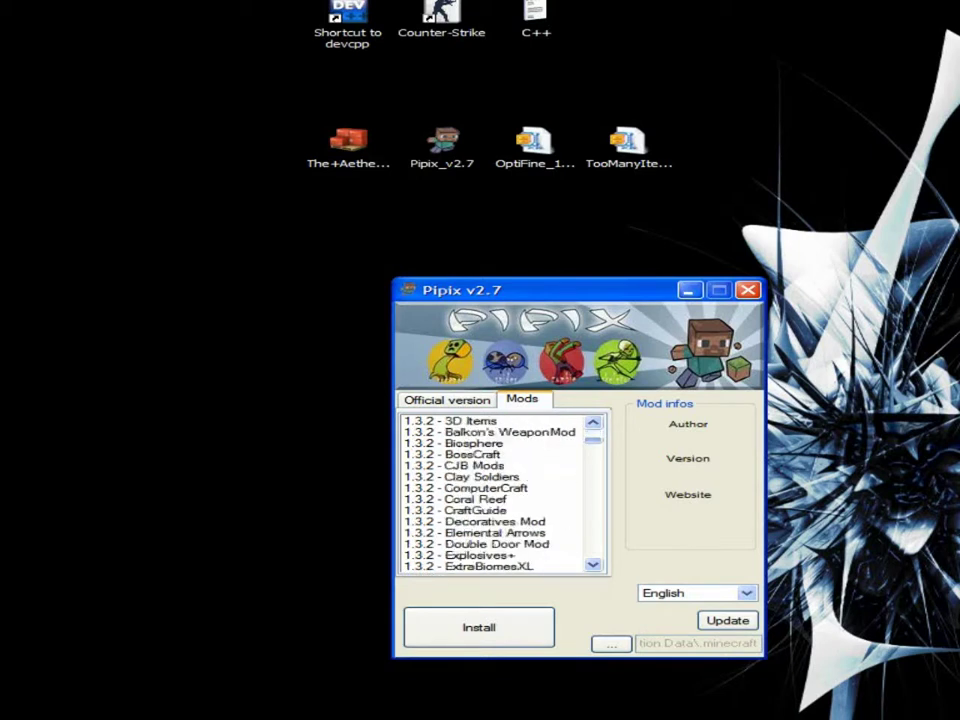
scroll(500, 493, "down", 15)
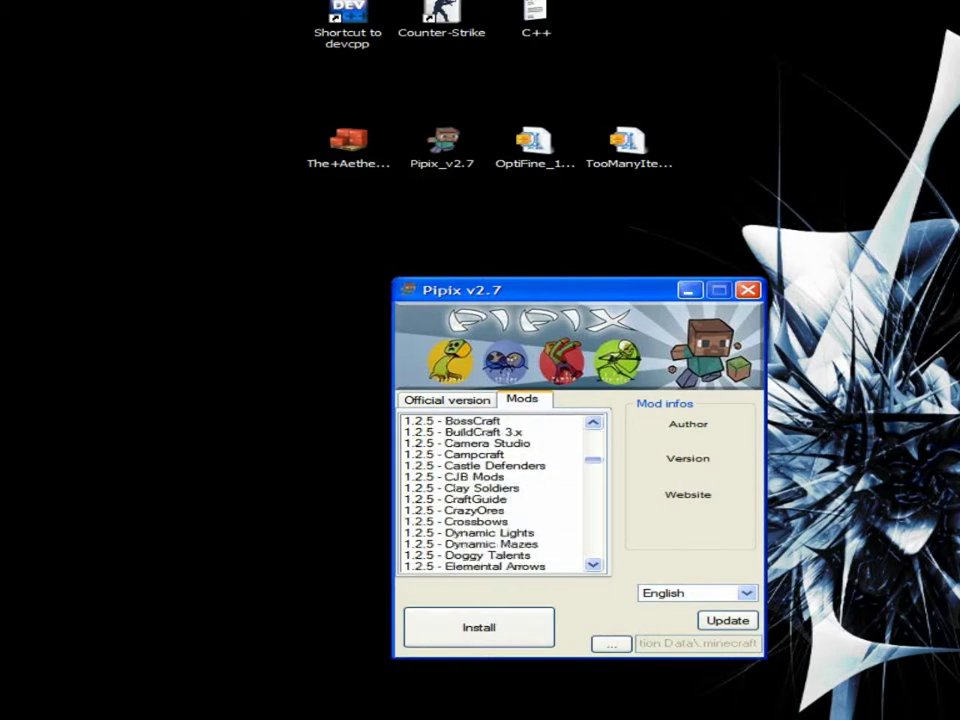
left_click_drag(593, 460, 593, 433)
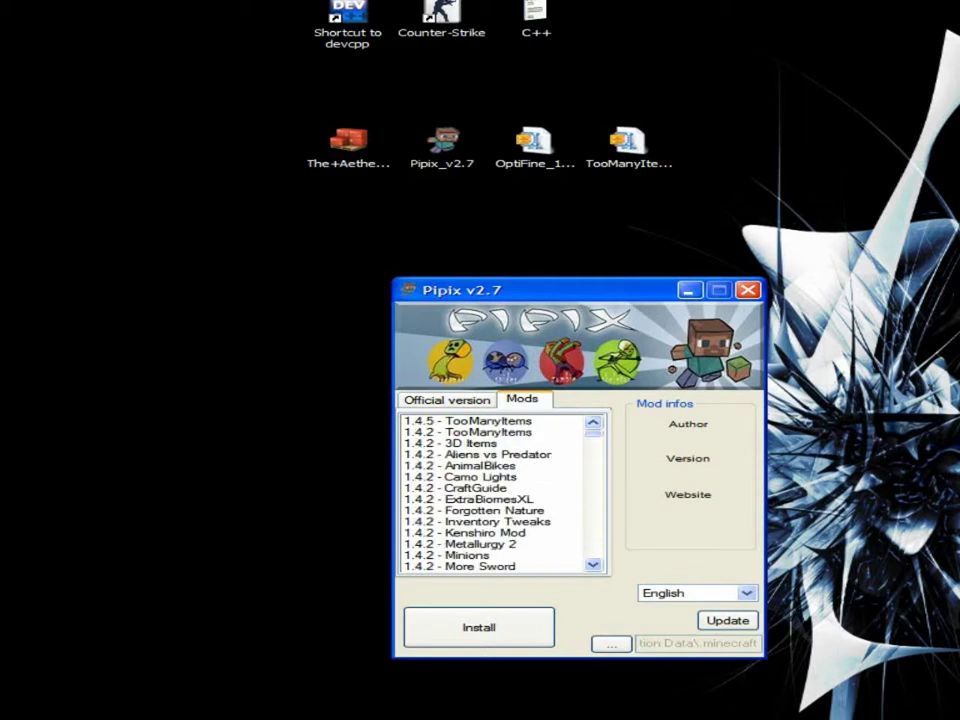
- Install the official Minecraft Version 1.2.5 with Pipix, without creating a backup of the current installation
left_click(447, 400)
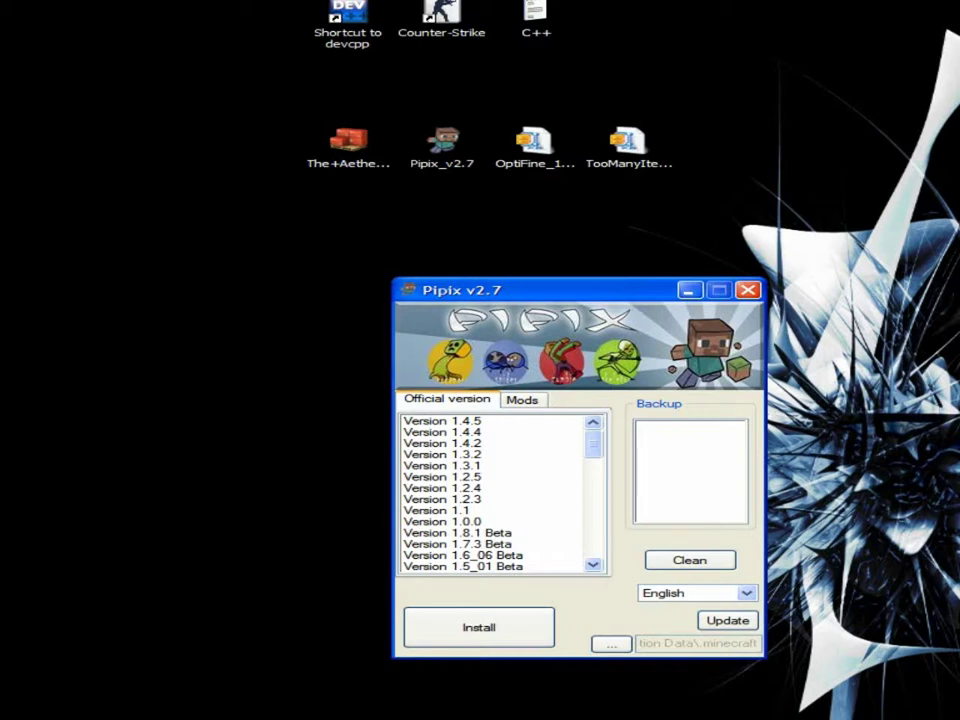
left_click(443, 477)
left_click(478, 627)
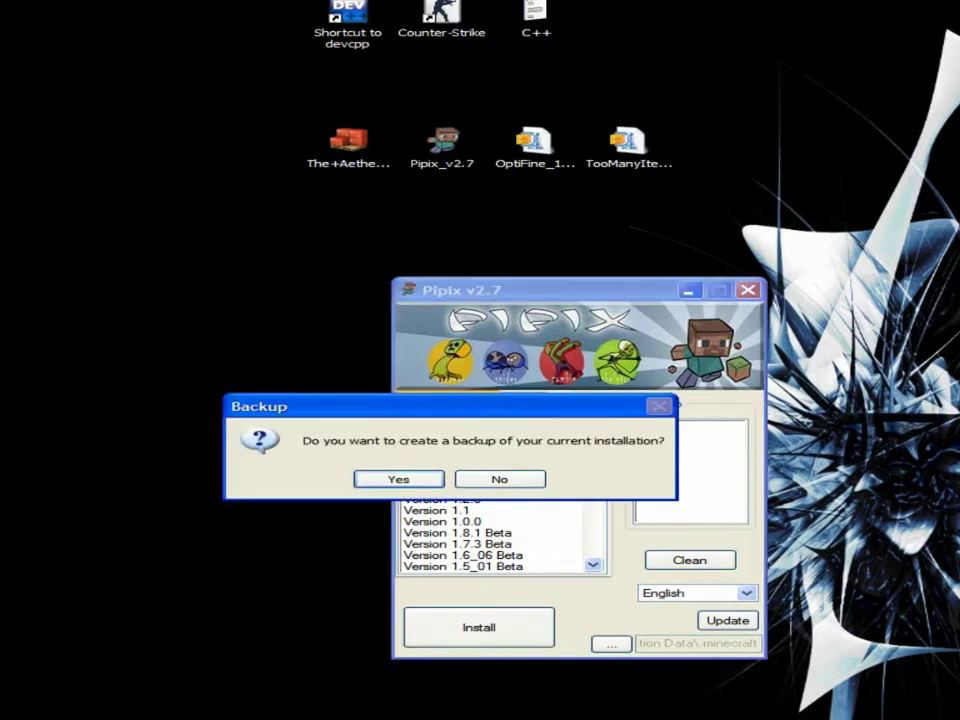
left_click(500, 479)
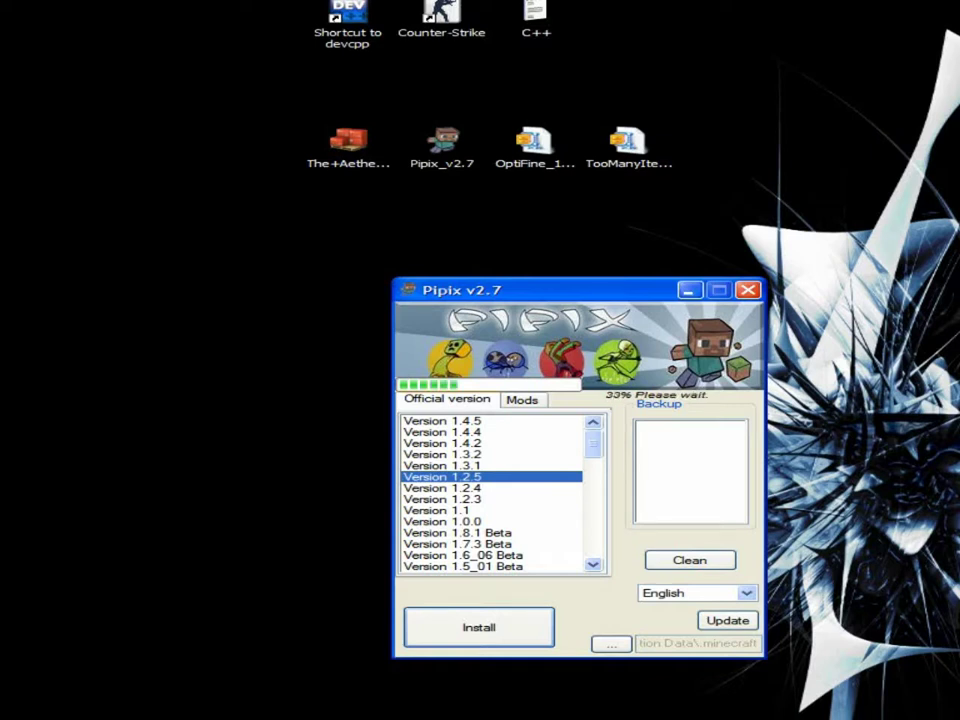
- Switch to Bandicam, set its recording pause hotkey to numpad 6, and minimize it
key("alt+Tab")
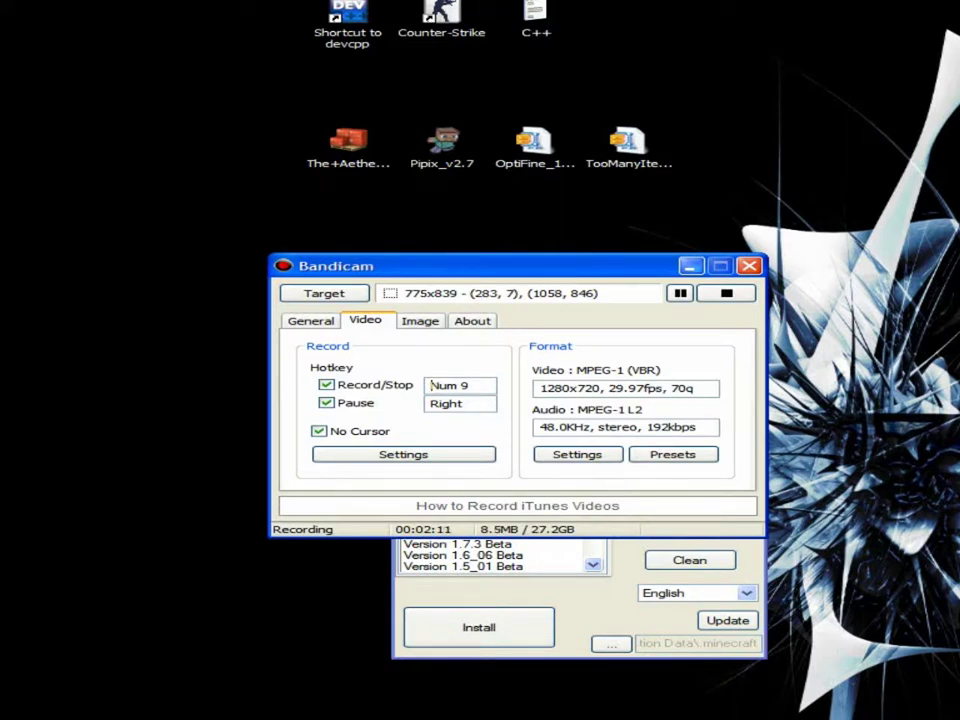
left_click(468, 404)
key("KP_6")
left_click(691, 266)
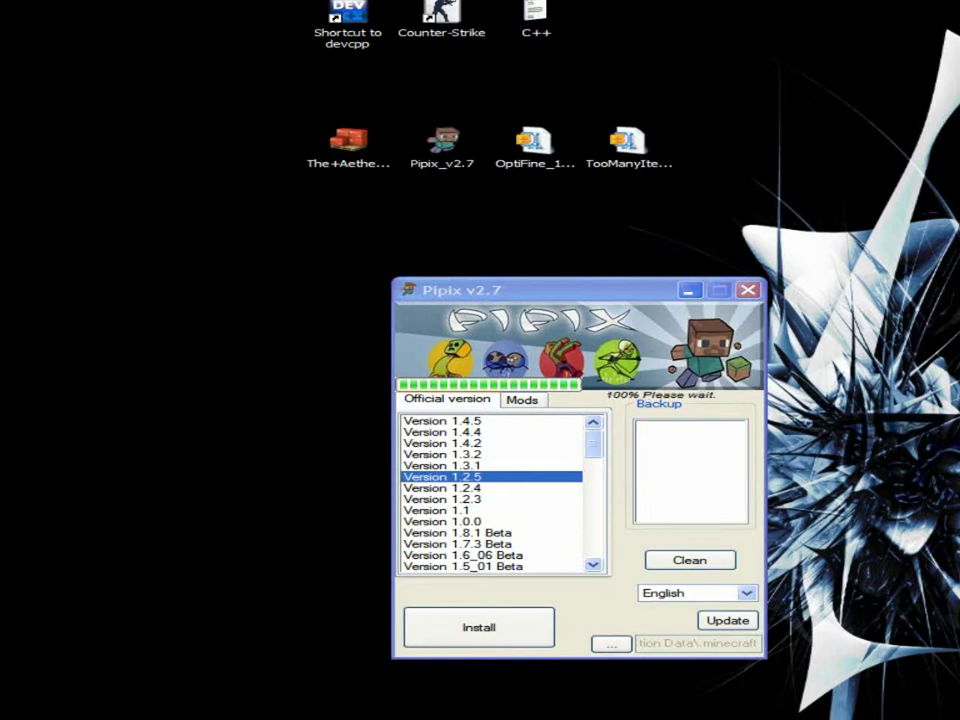
- Acknowledge the finished Version 1.2.5 installation and close Pipix
key("Return")
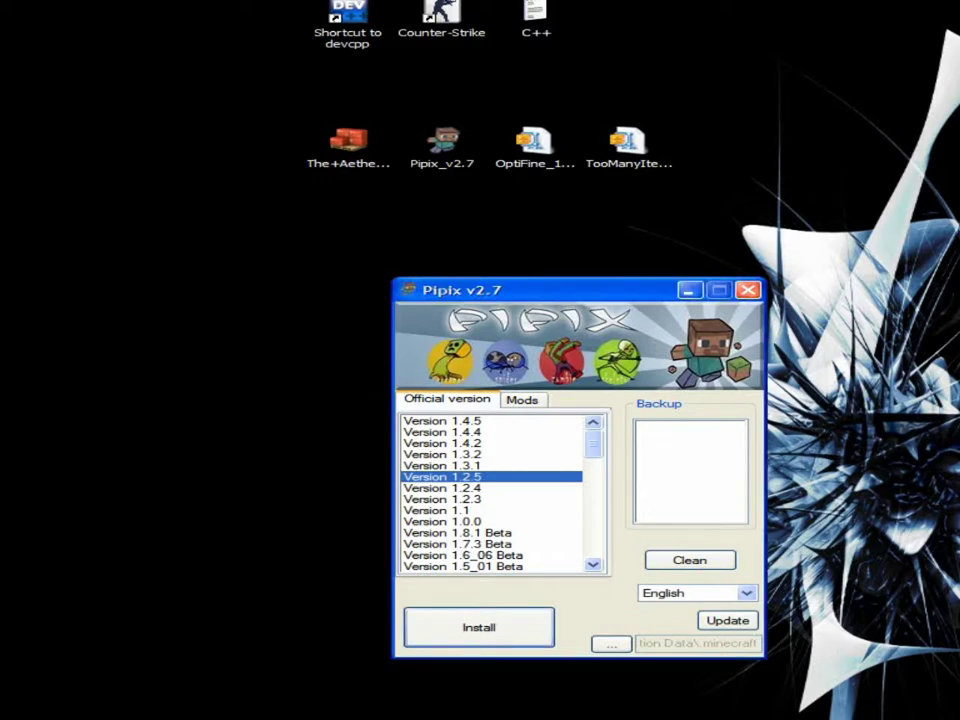
key("super")
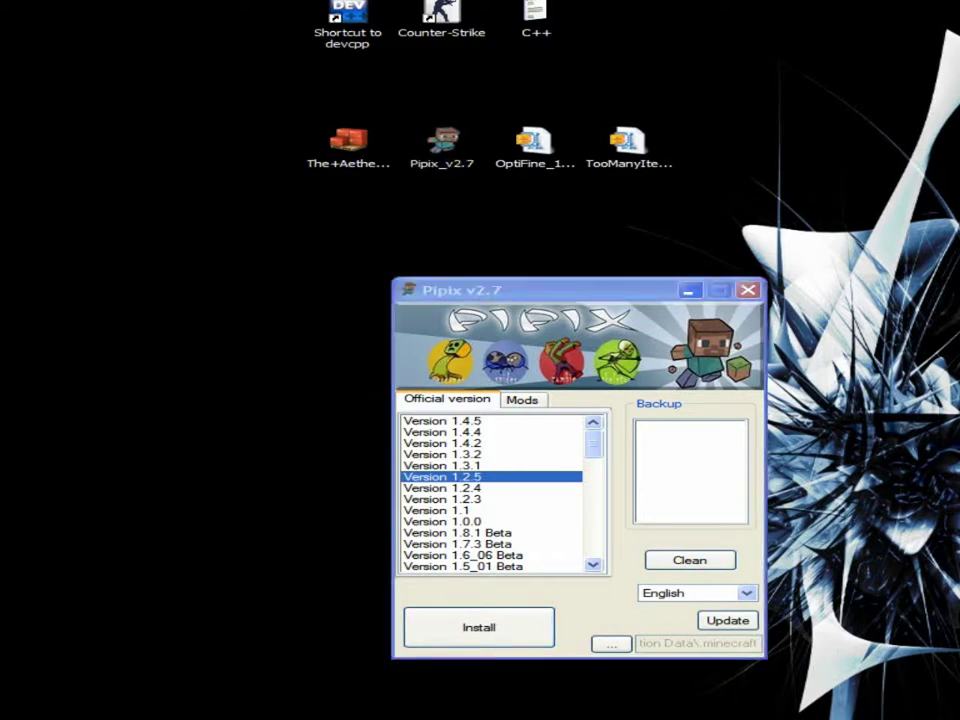
key("alt+F4")
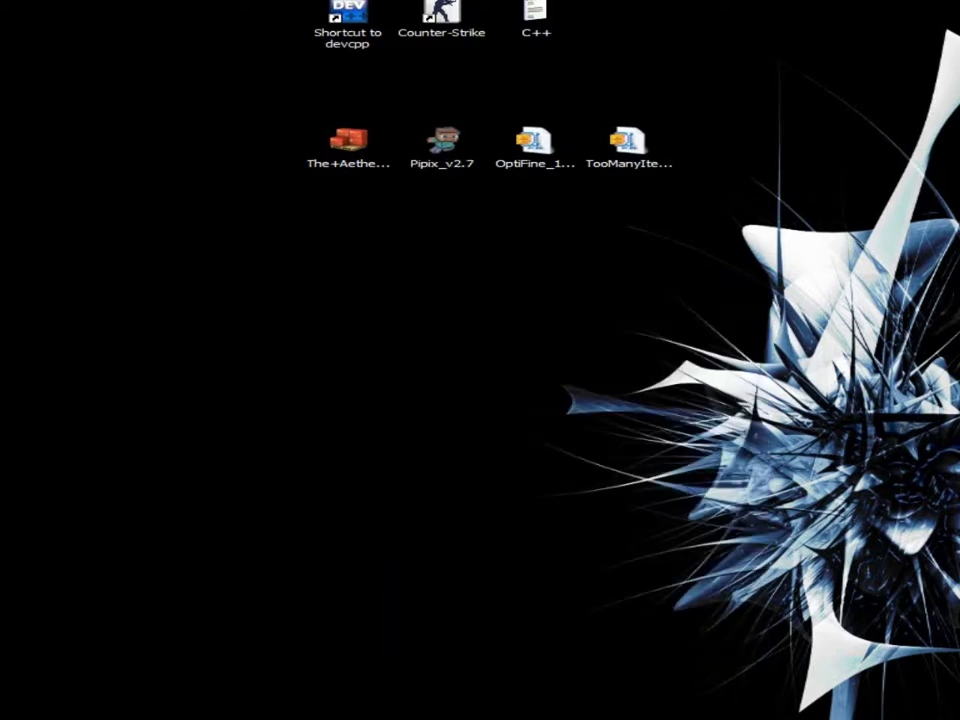
- Refresh the desktop and run The Aether Mod Installer, allowing it through the security warning
right_click(688, 336)
left_click(729, 364)
double_click(348, 141)
left_click(516, 445)
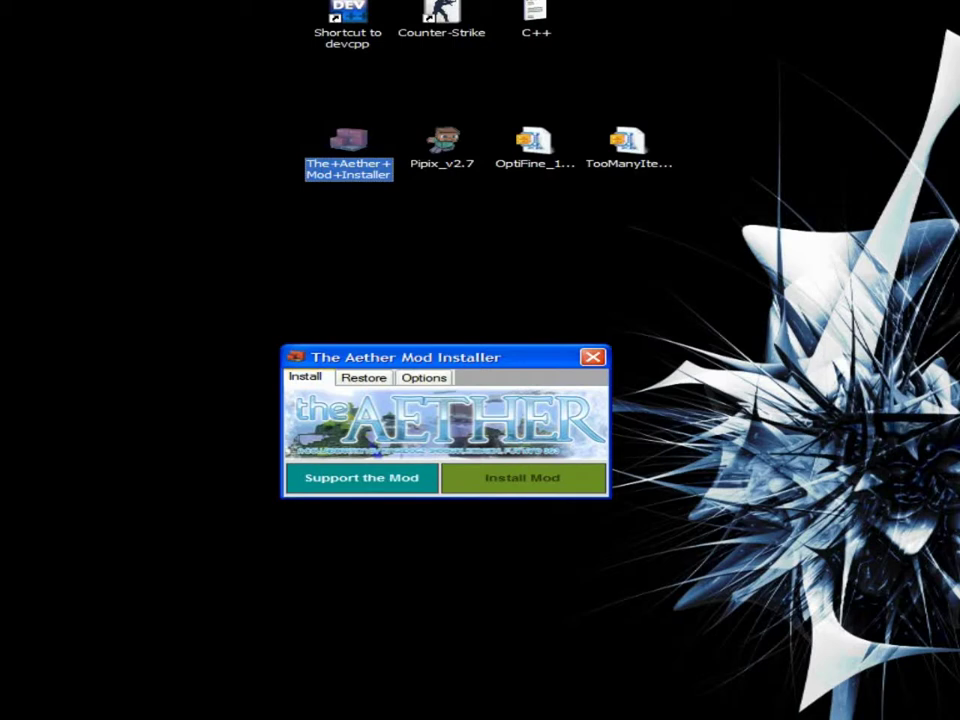
- Install the Aether mod without backing up Minecraft first
left_click(450, 290)
left_click_drag(440, 357, 519, 338)
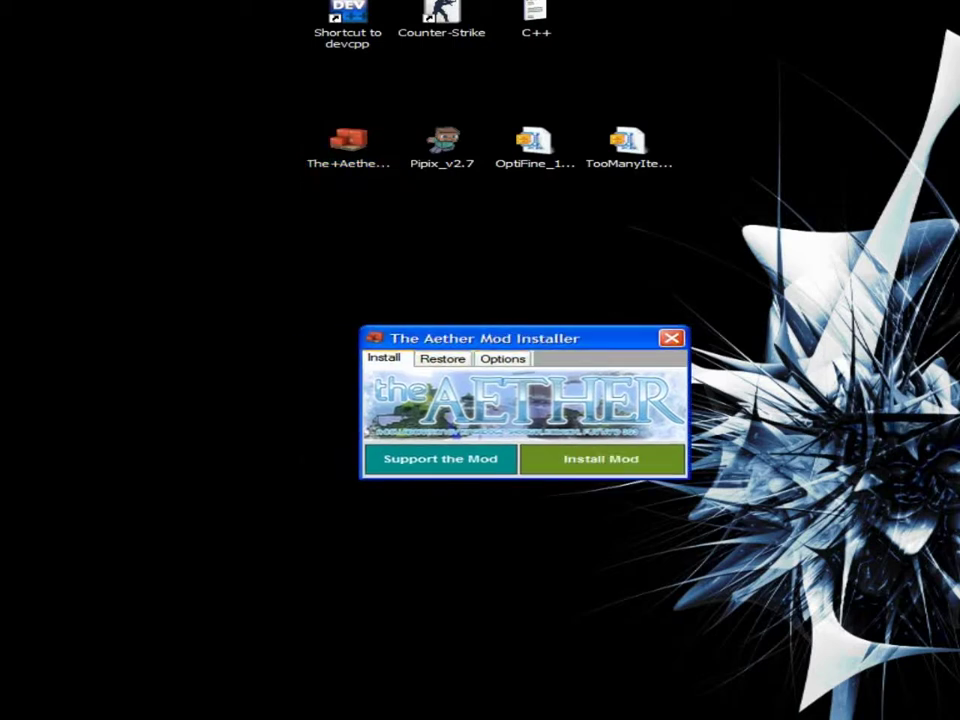
left_click(601, 459)
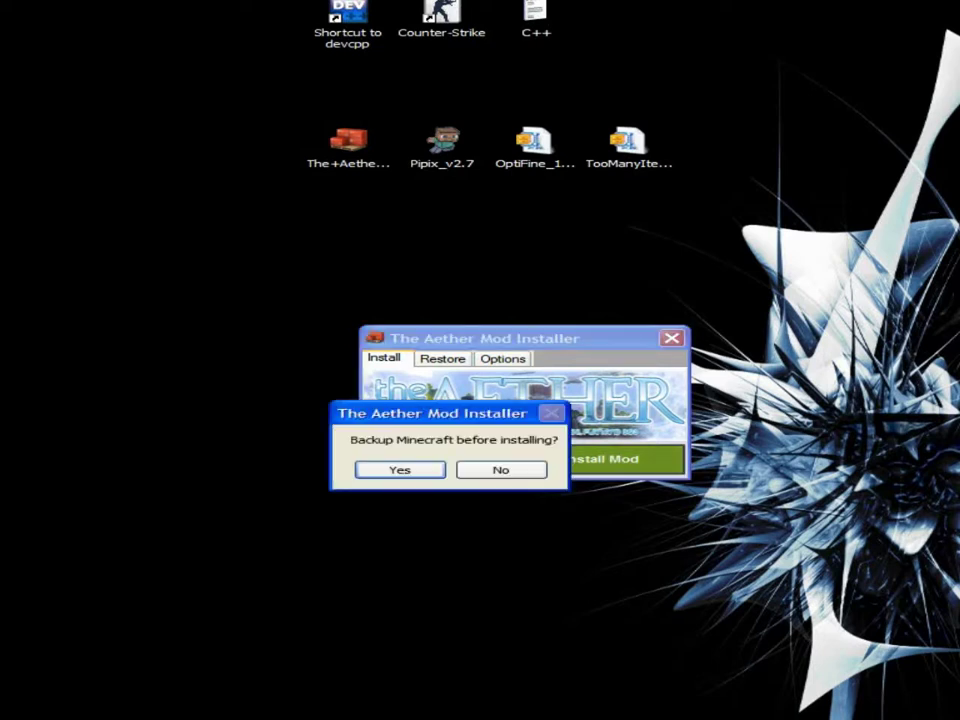
left_click(501, 470)
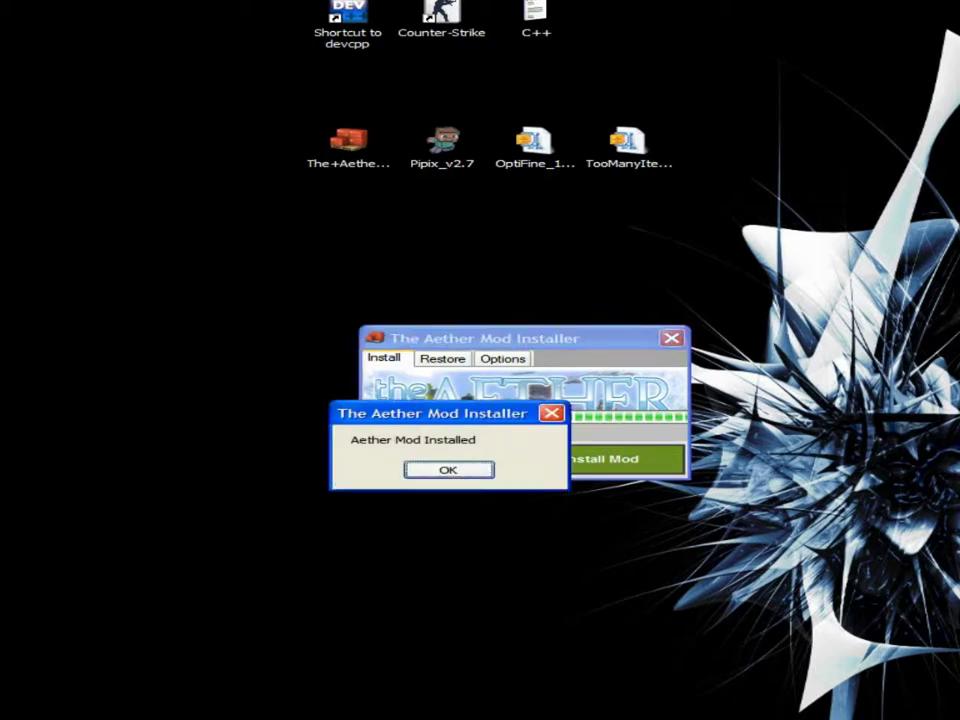
- Acknowledge the finished Aether mod installation and close The Aether Mod Installer
key("Return")
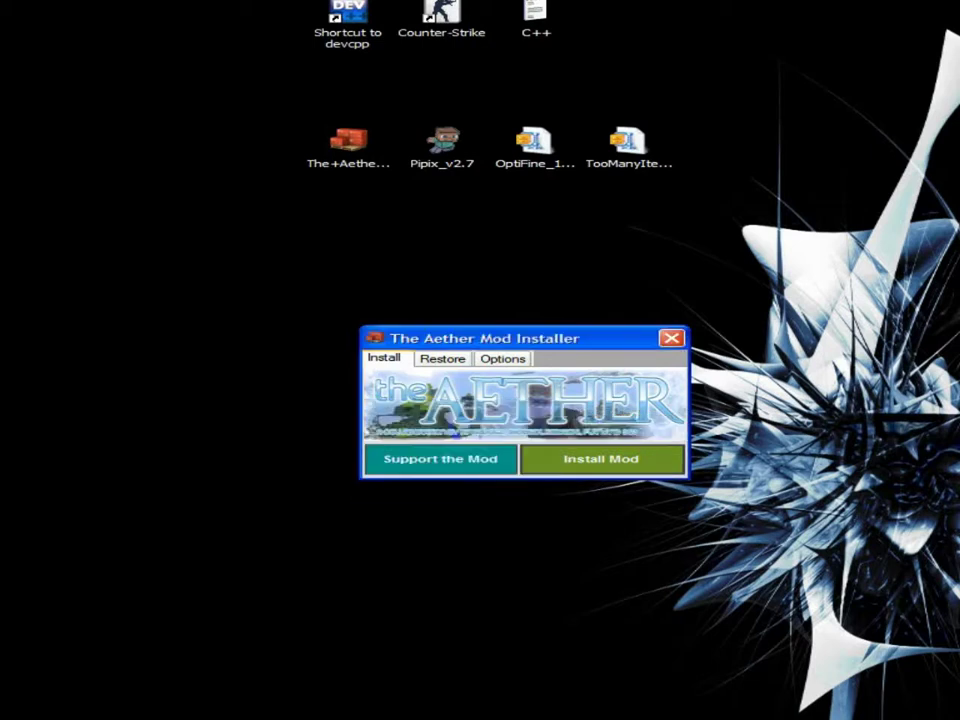
left_click(672, 338)
left_click(348, 141)
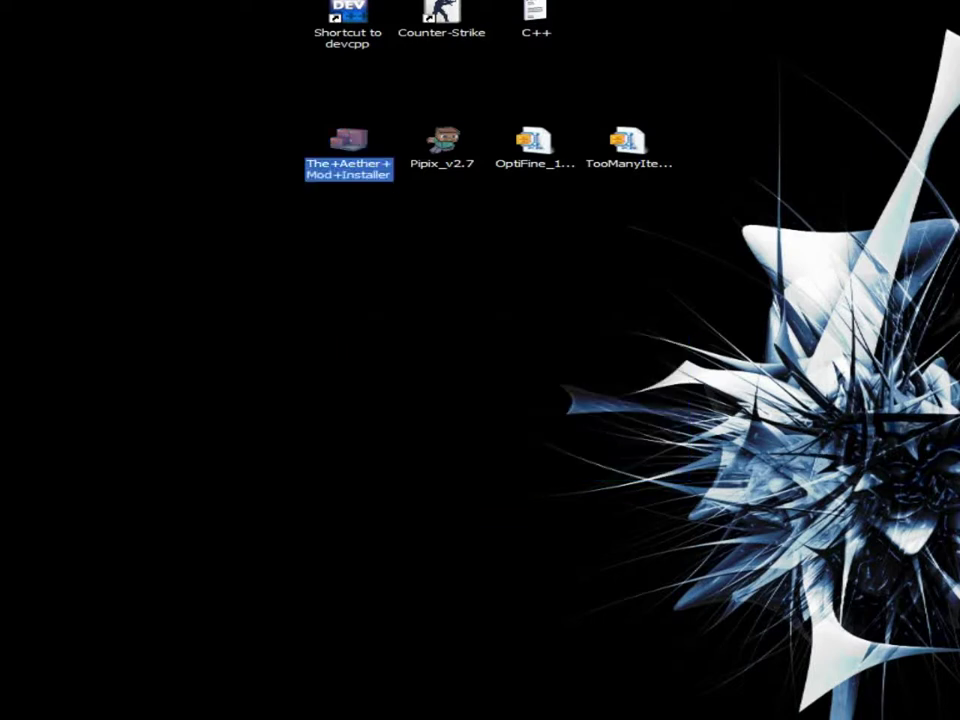
left_click(262, 110)
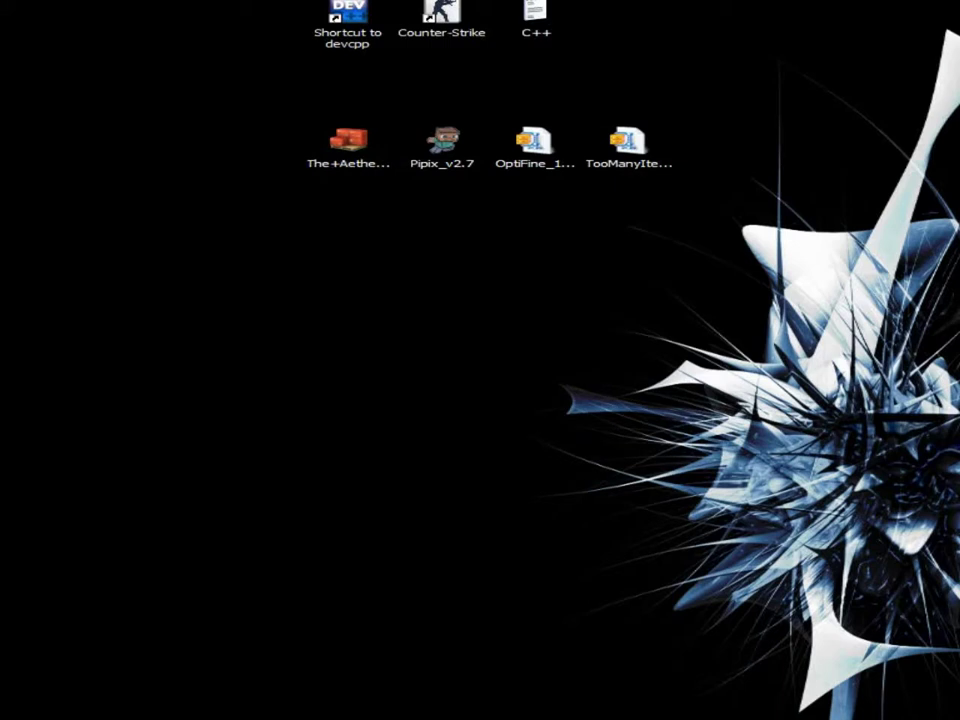
- Switch to the .minecraft folder window, refresh it, and open the bin folder
key("alt+Tab")
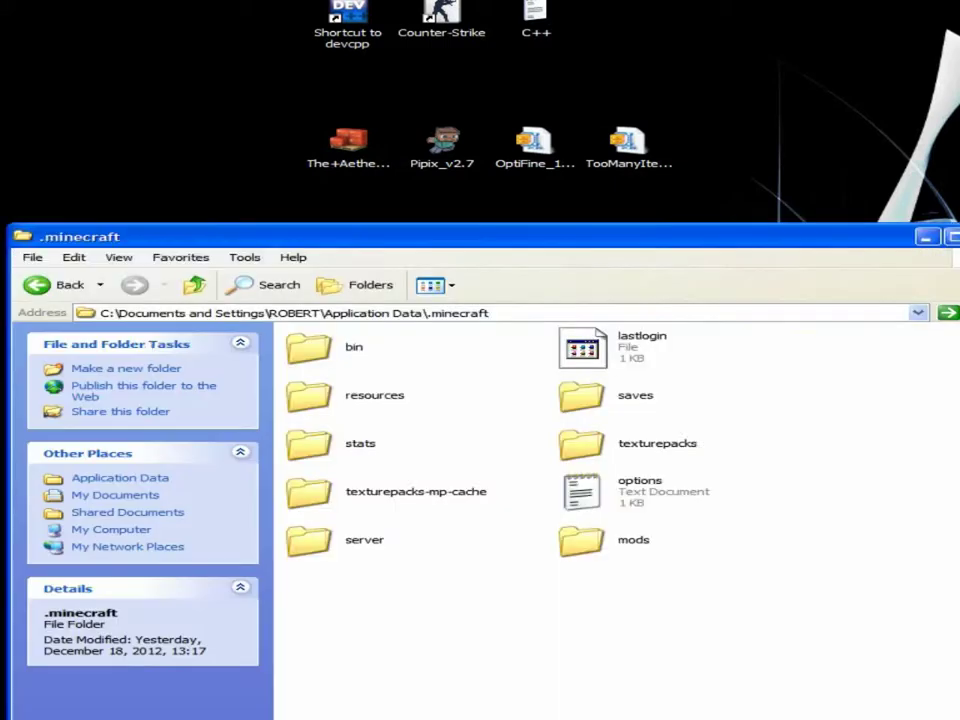
right_click(605, 585)
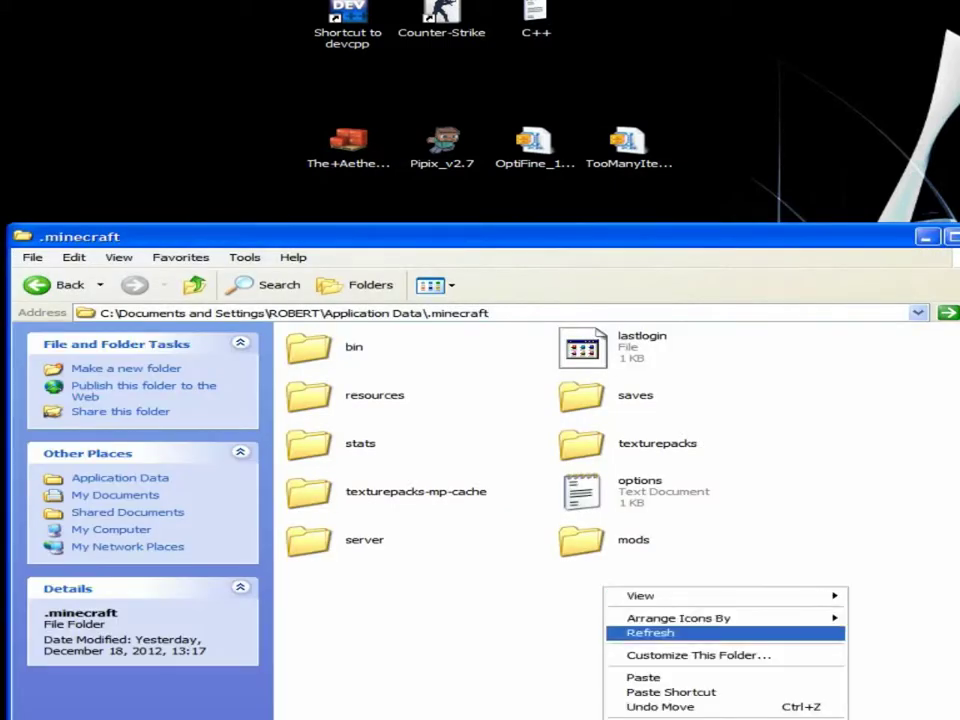
left_click(643, 632)
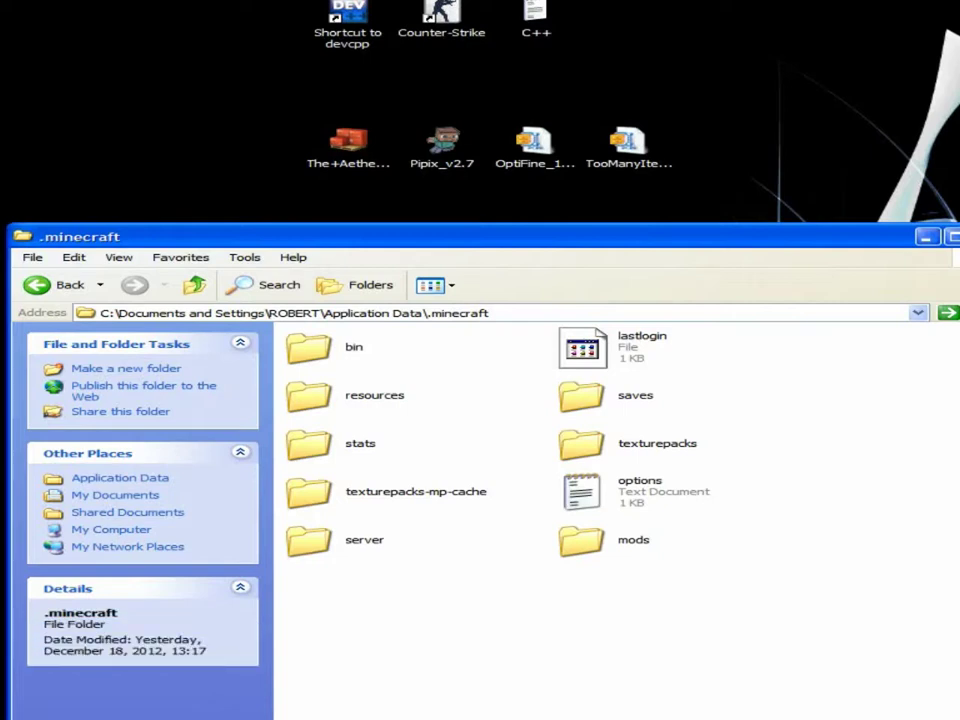
double_click(312, 348)
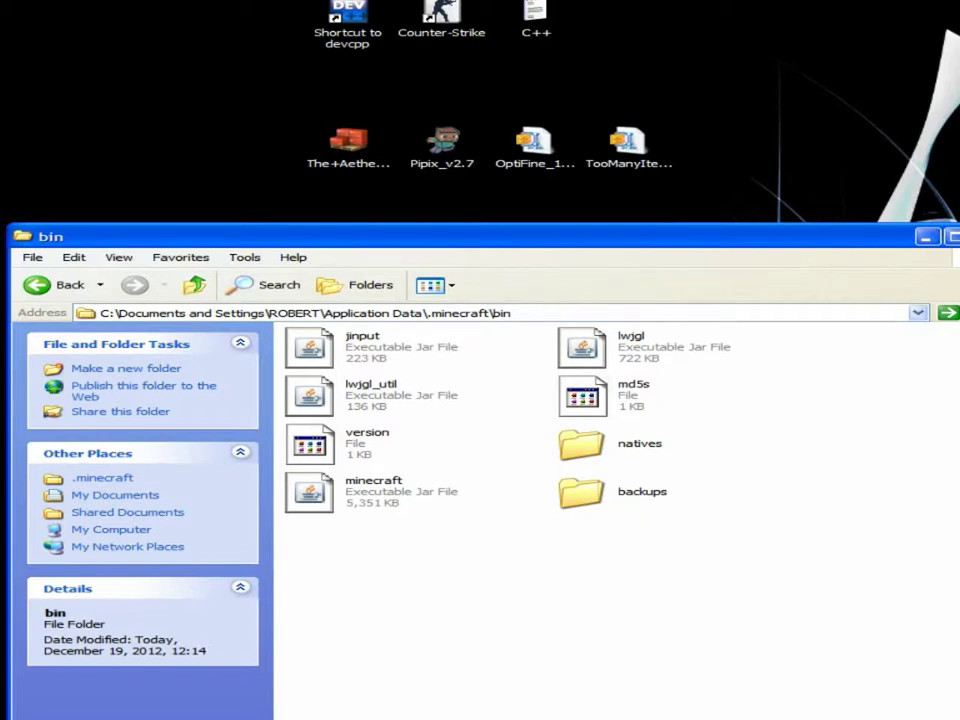
left_click(60, 285)
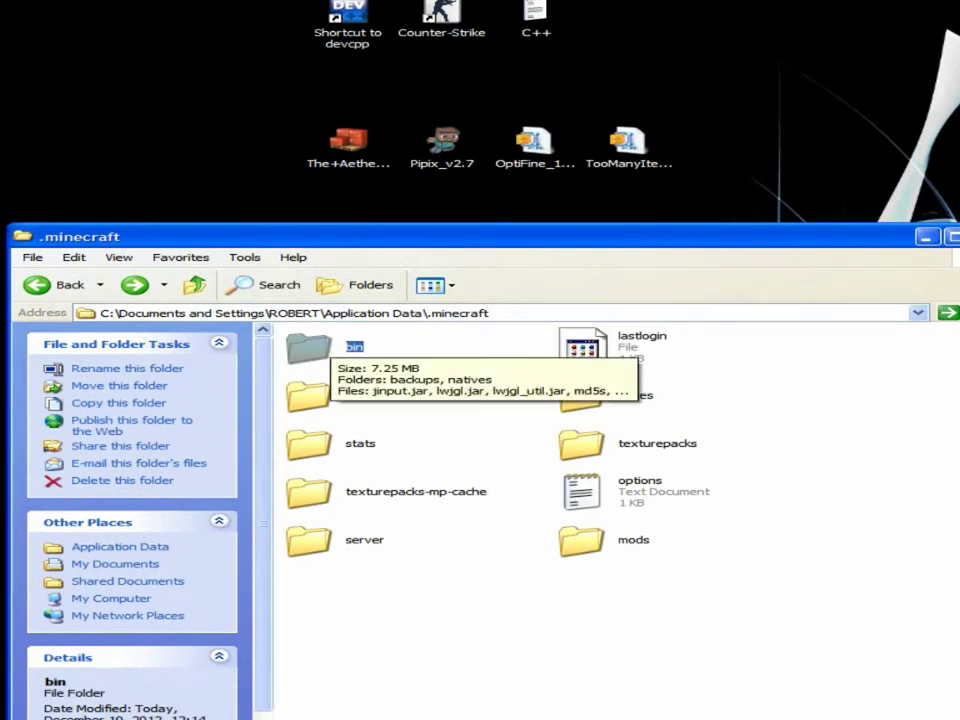
double_click(310, 346)
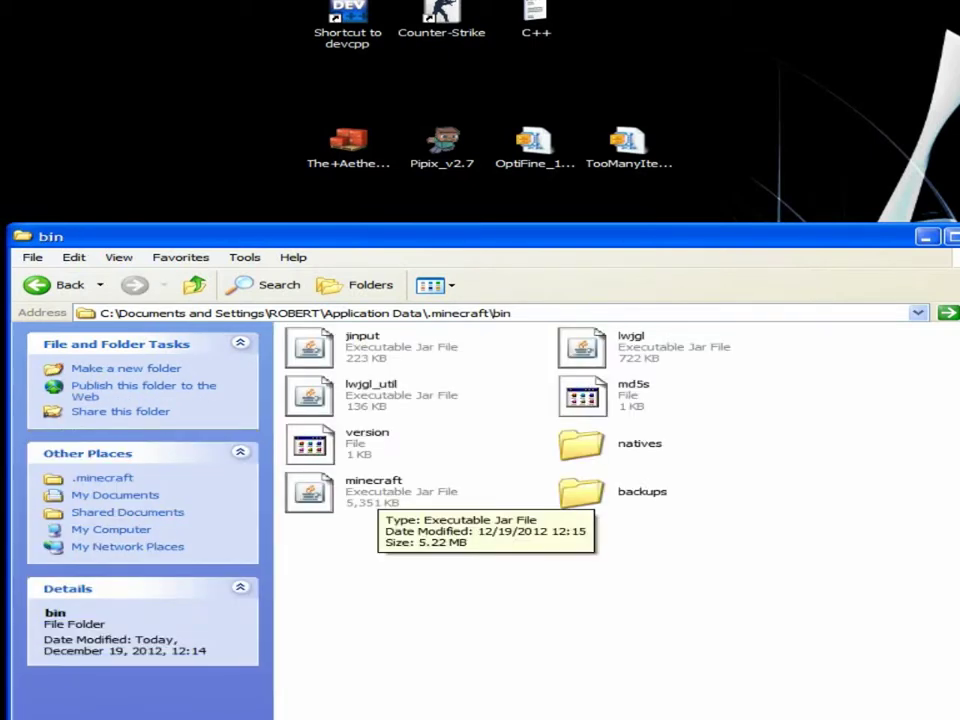
- Open the minecraft jar file with WinZip, minimize the bin folder window, and move the archive window clear of the desktop mod files
right_click(376, 490)
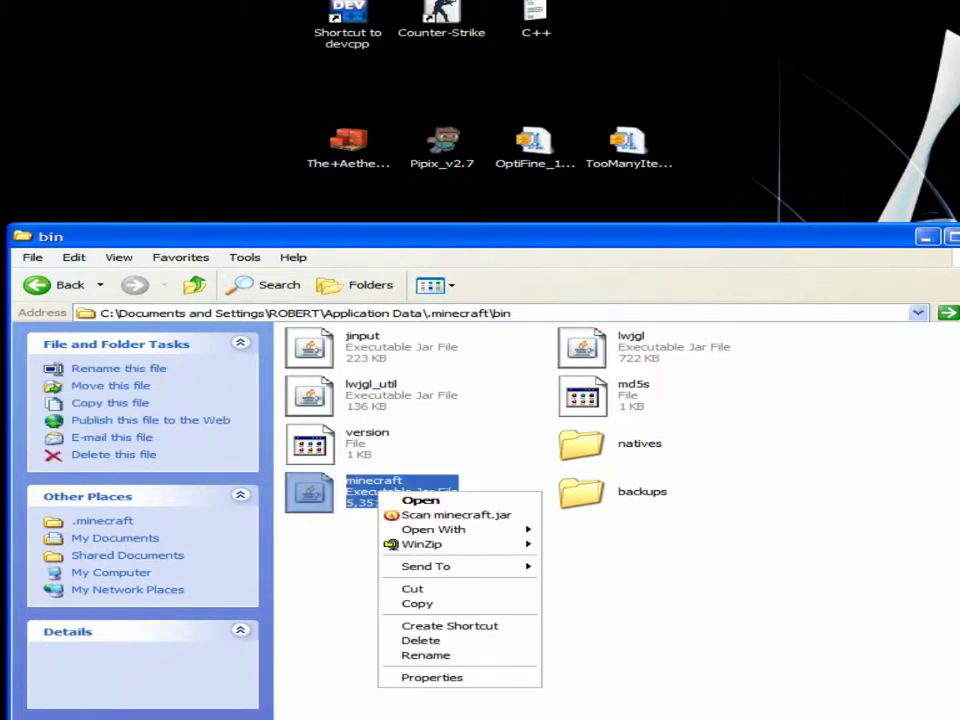
mouse_move(536, 531)
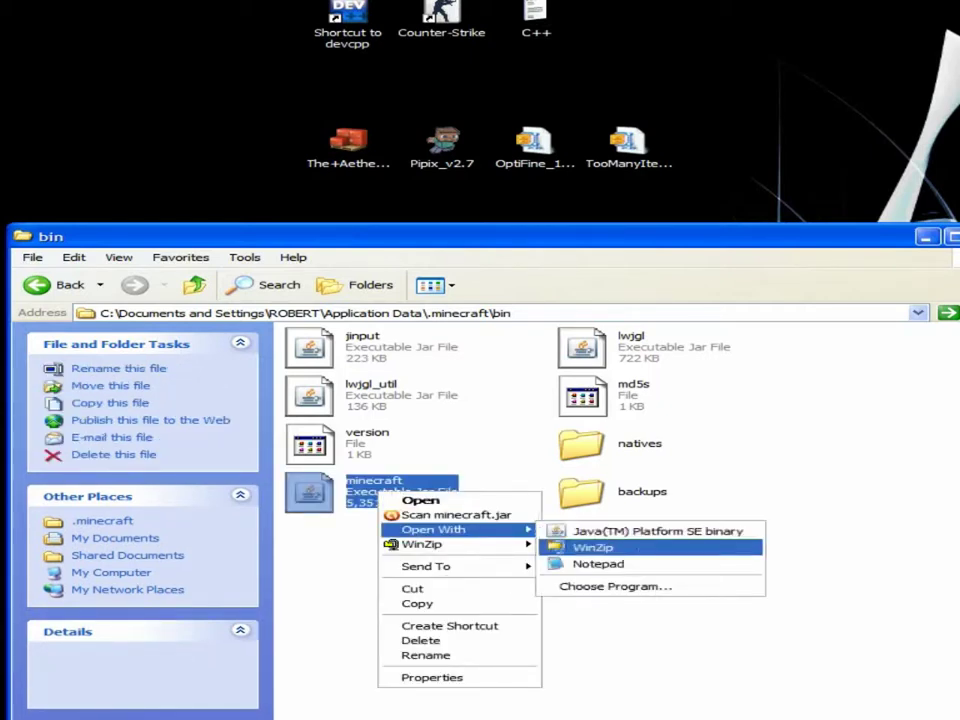
left_click(593, 547)
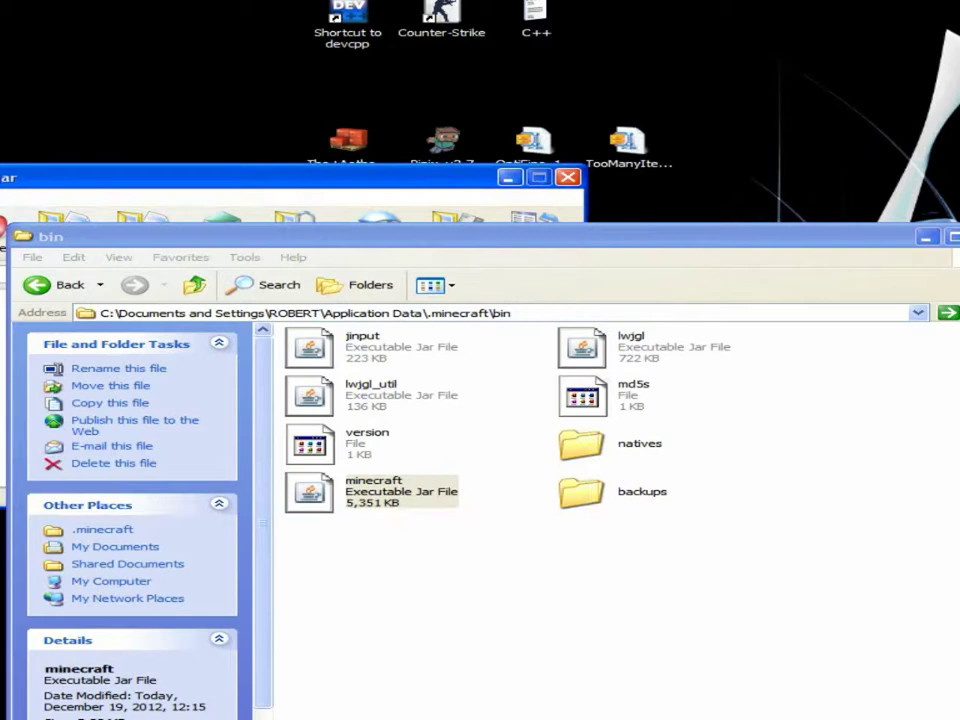
left_click(927, 237)
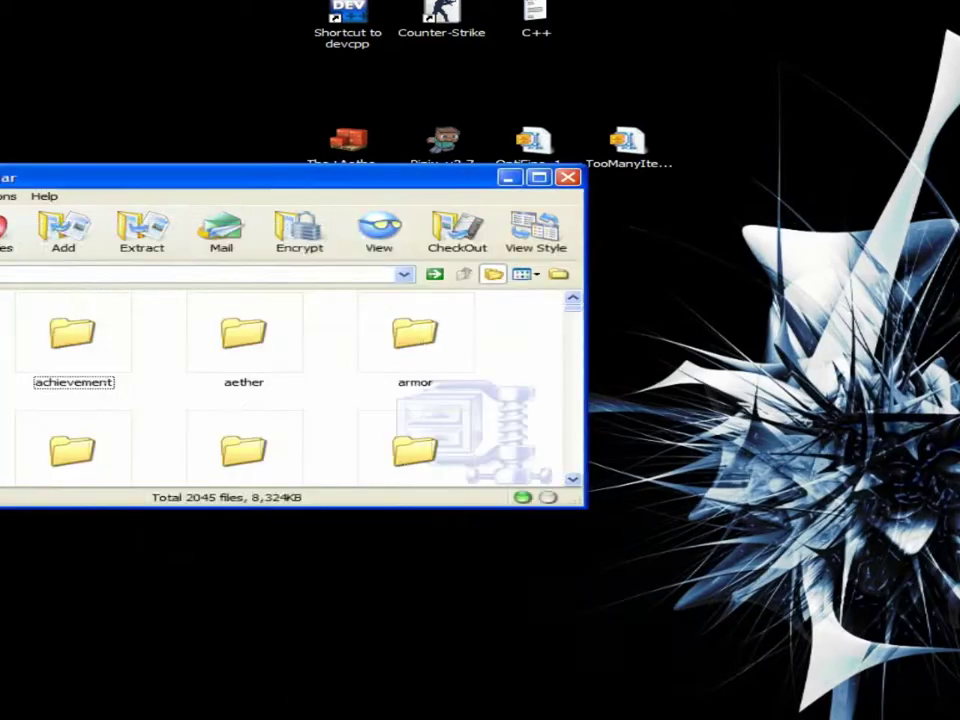
left_click_drag(240, 177, 722, 401)
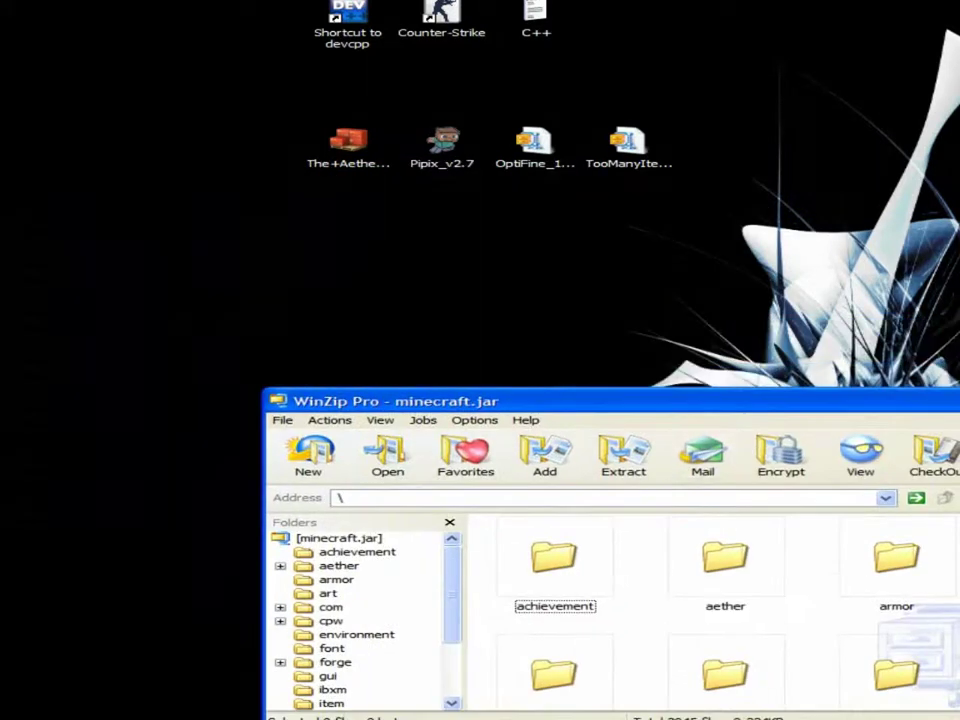
scroll(710, 610, "down", 3)
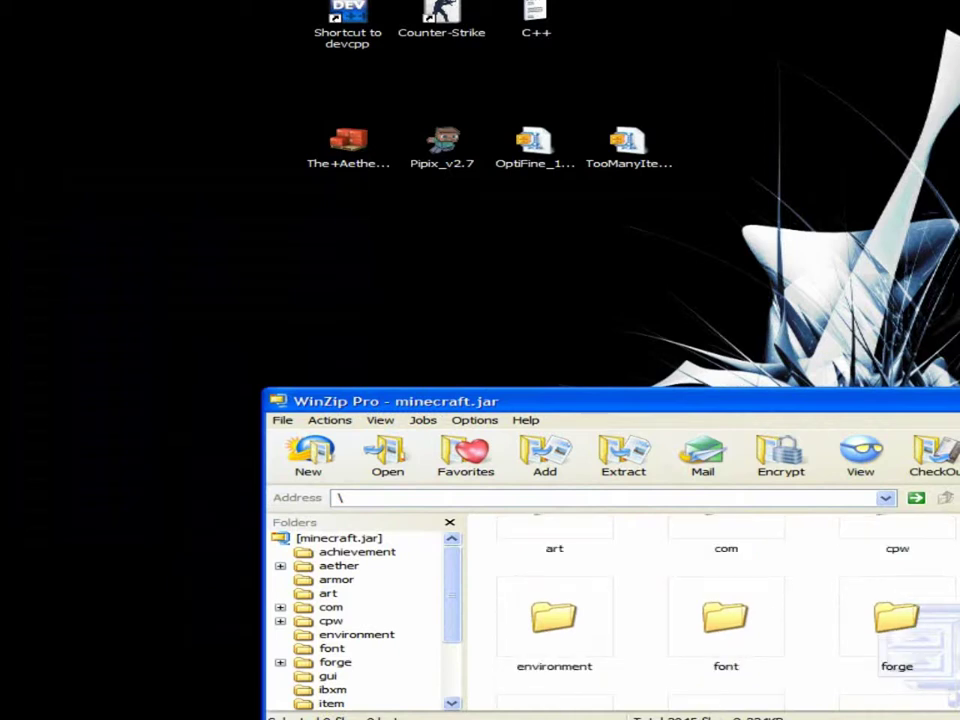
scroll(710, 610, "up", 3)
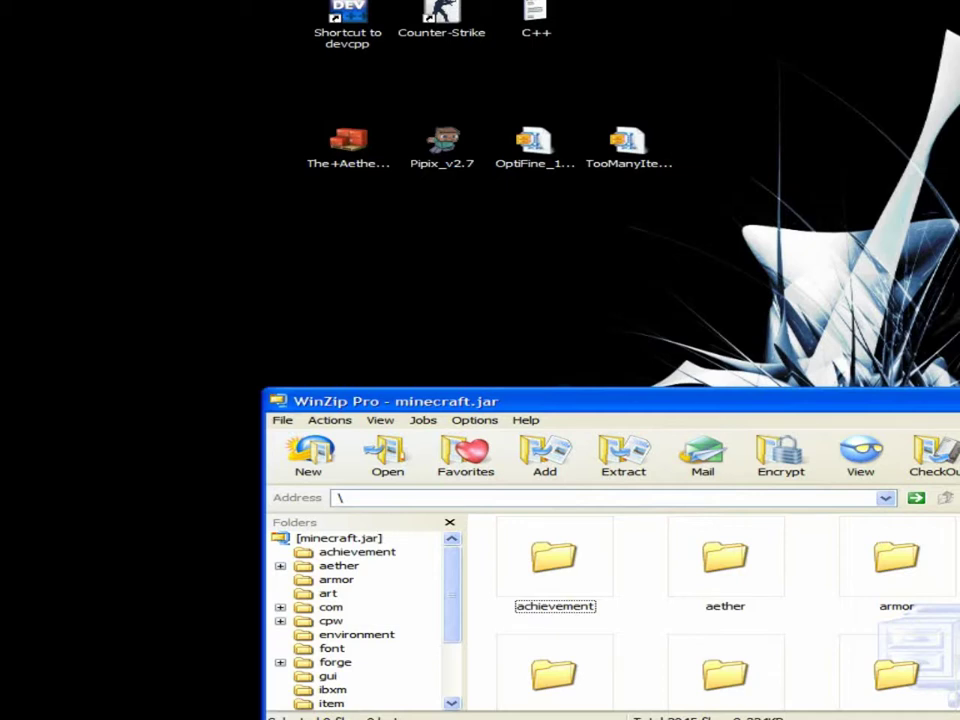
scroll(710, 615, "down", 5)
scroll(710, 615, "up", 5)
- Open the OptiFine_1.2.5_HD_S_C6 archive from the desktop and place its window above the minecraft.jar window
left_click(535, 143)
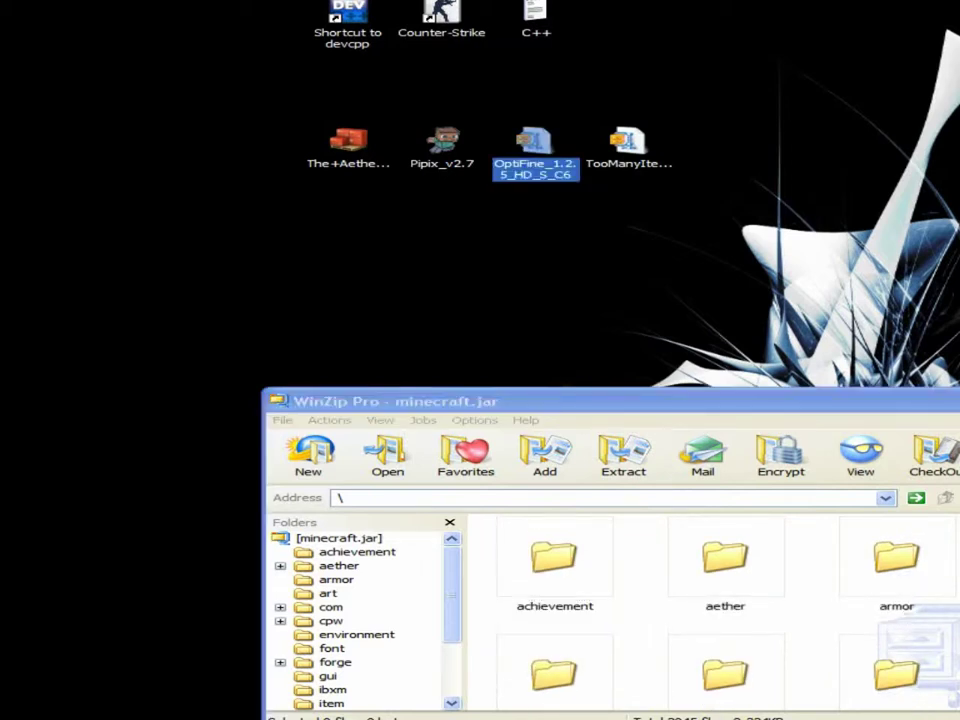
left_click(402, 108)
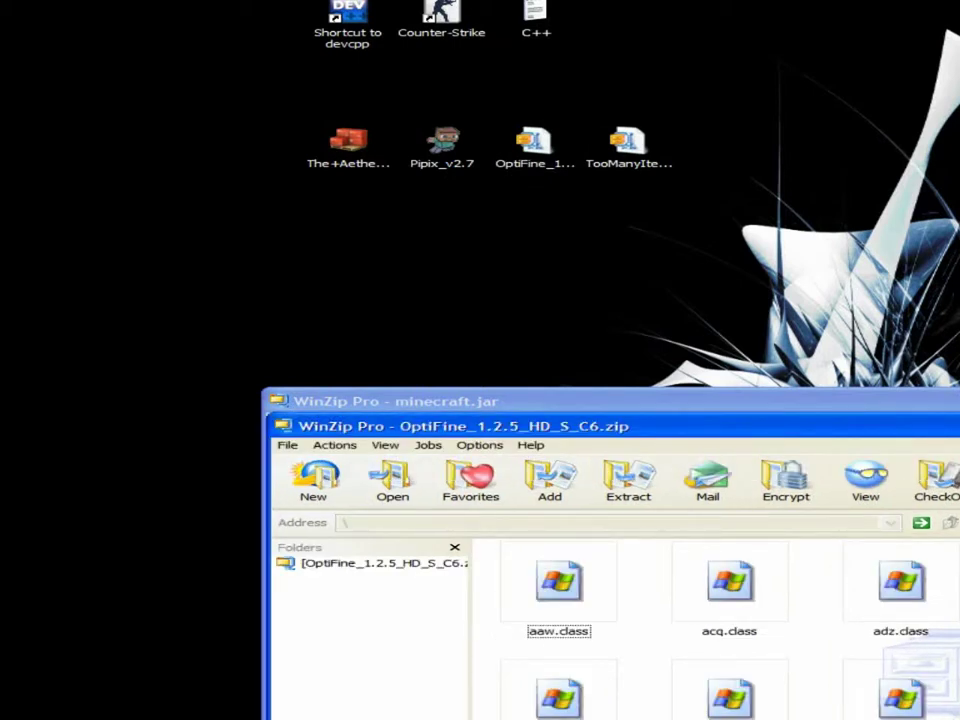
left_click_drag(560, 426, 331, 31)
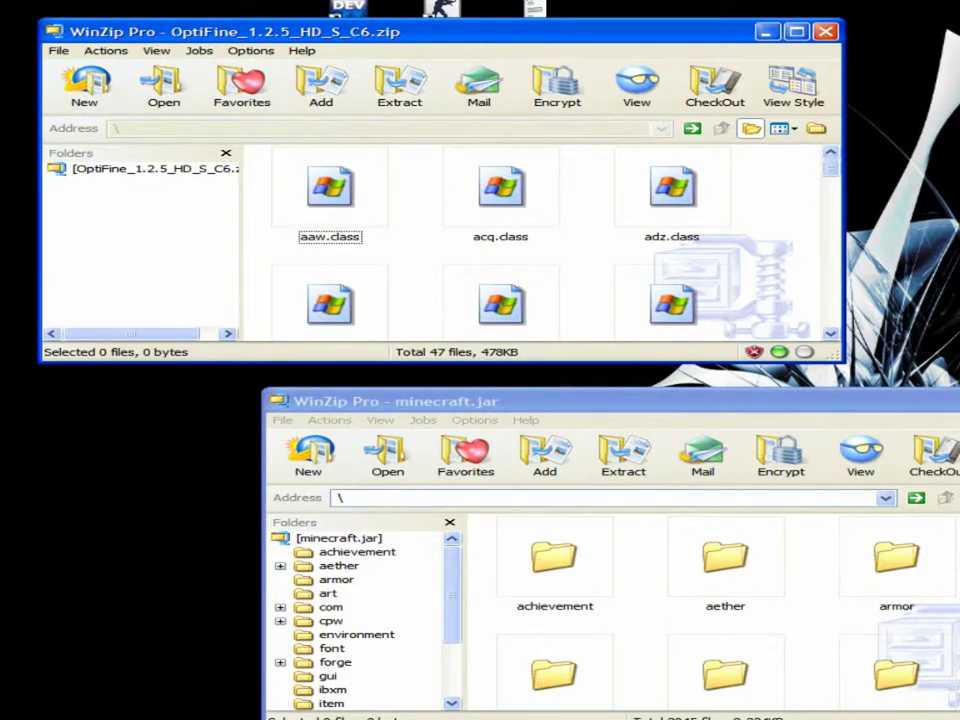
- Add all files from the OptiFine archive to minecraft.jar with the Add (and replace) files action and legacy Zip compression
key("ctrl+a")
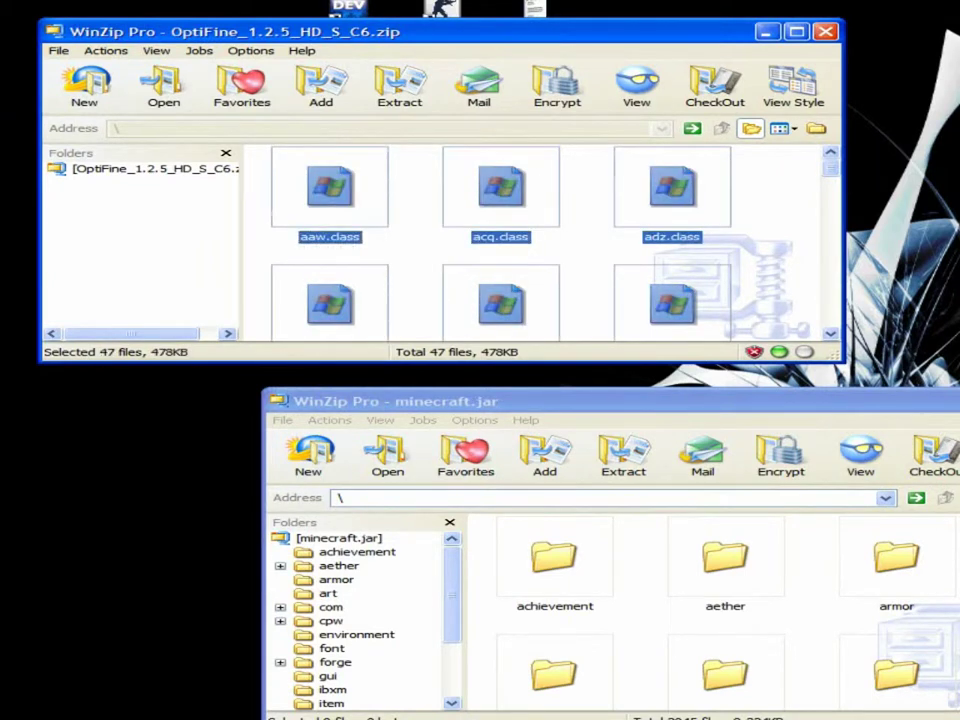
key("ctrl+c")
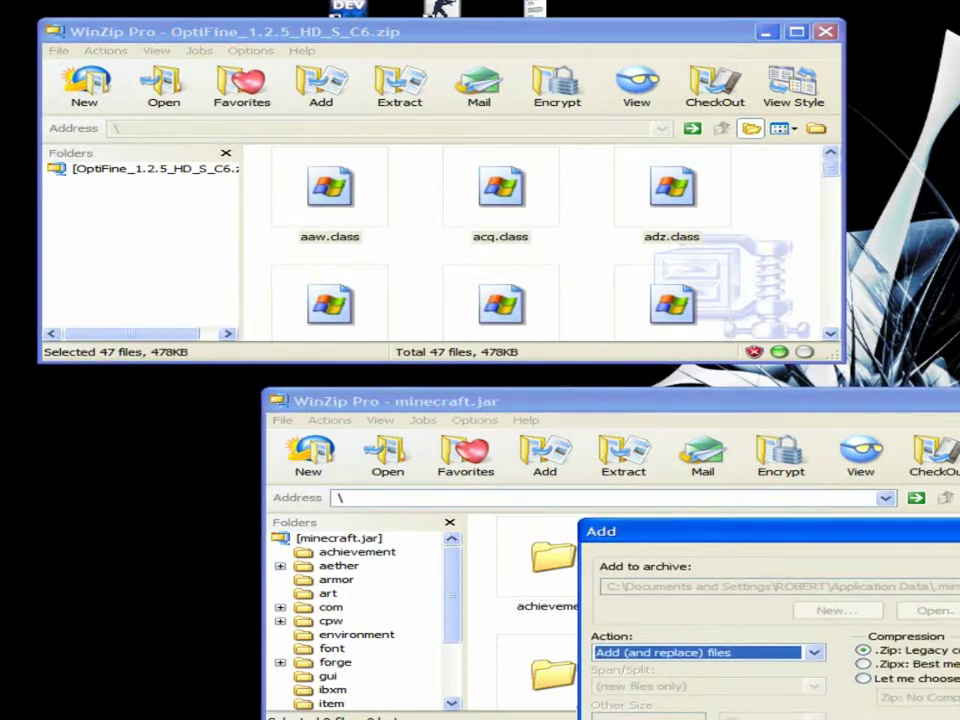
left_click_drag(770, 532, 416, 258)
left_click(434, 531)
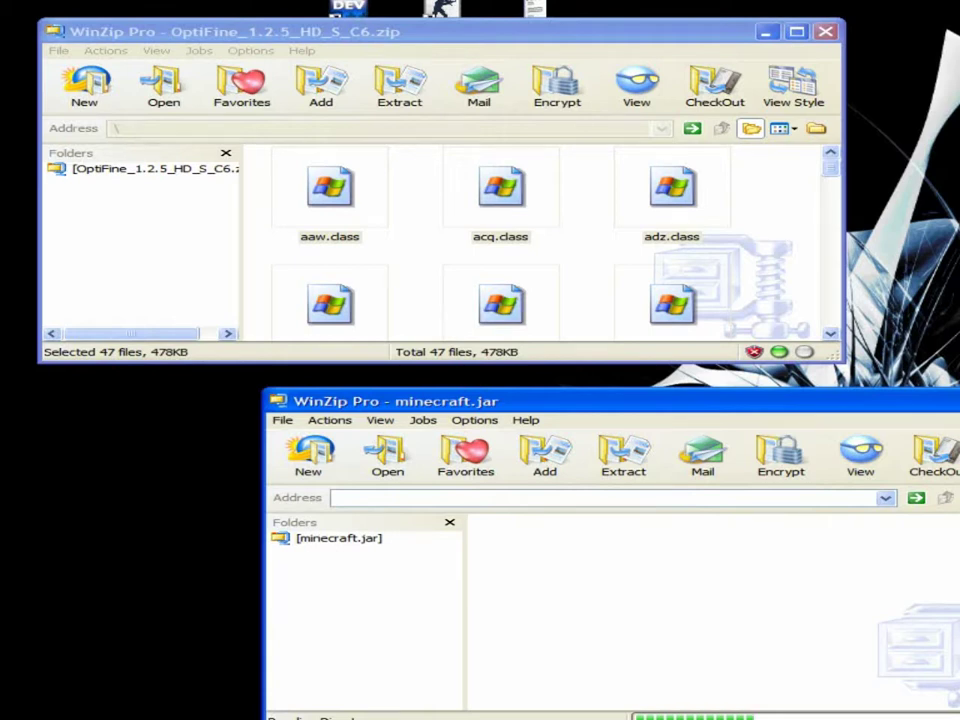
left_click(817, 632)
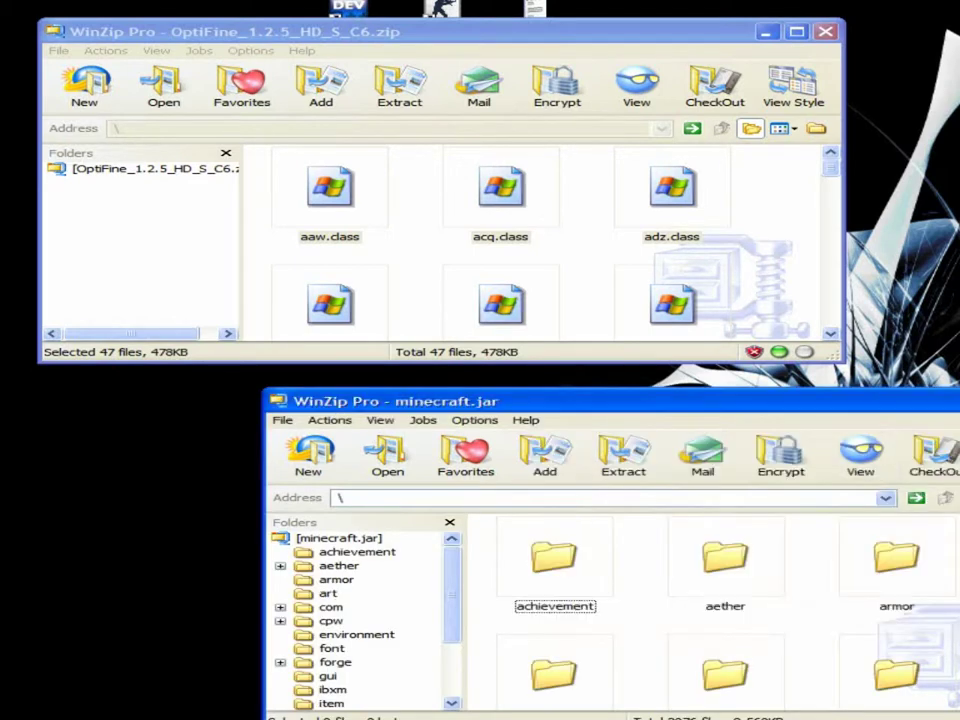
- Move the minecraft.jar window fully into view and close the OptiFine archive
left_click_drag(860, 402, 564, 376)
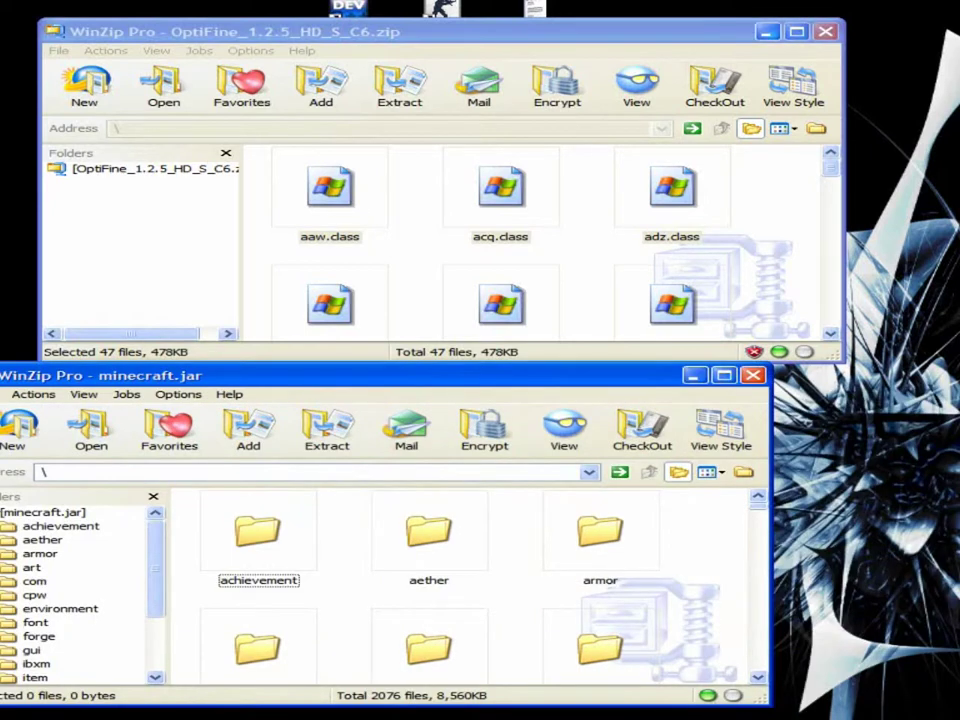
left_click(600, 31)
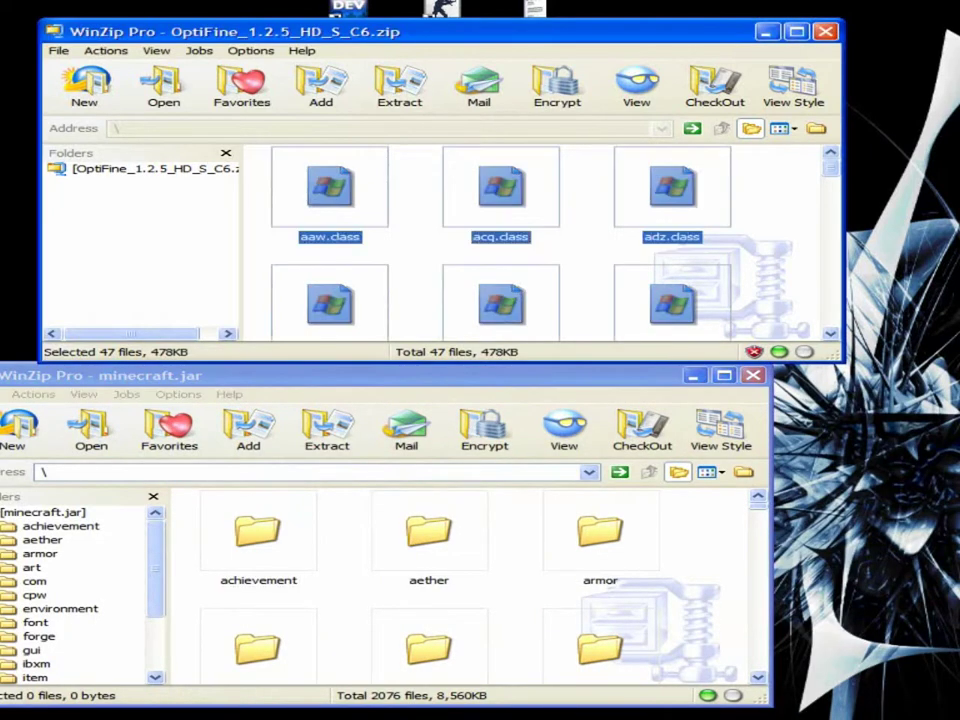
left_click(826, 31)
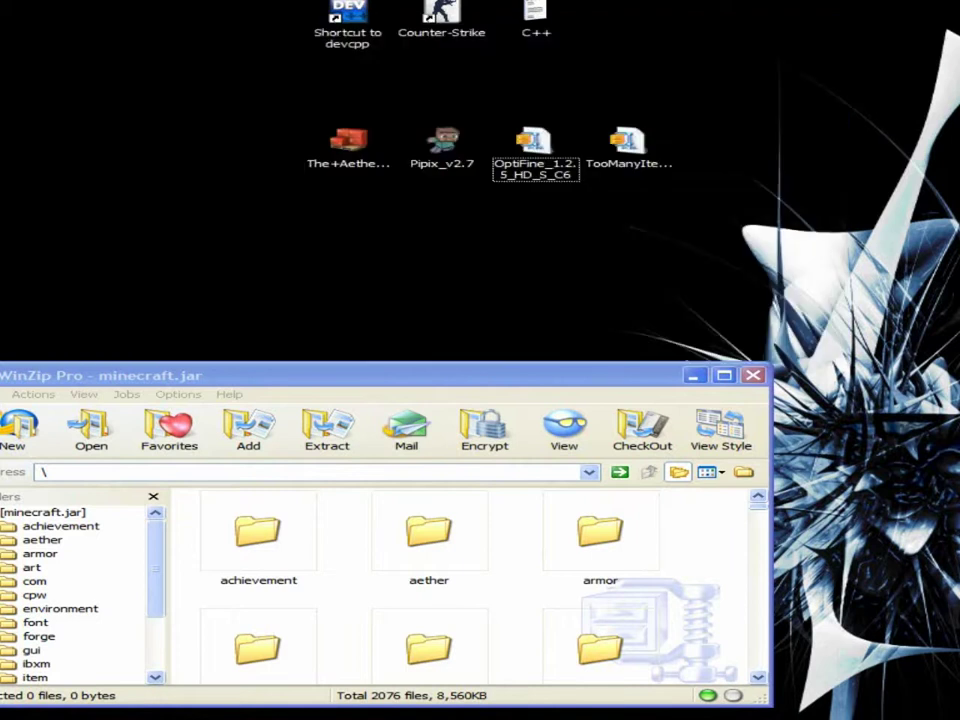
- Open the TooManyItems2012_04_13_1.2.5 archive from the desktop and arrange its window above the minecraft.jar window
left_click_drag(400, 376, 562, 253)
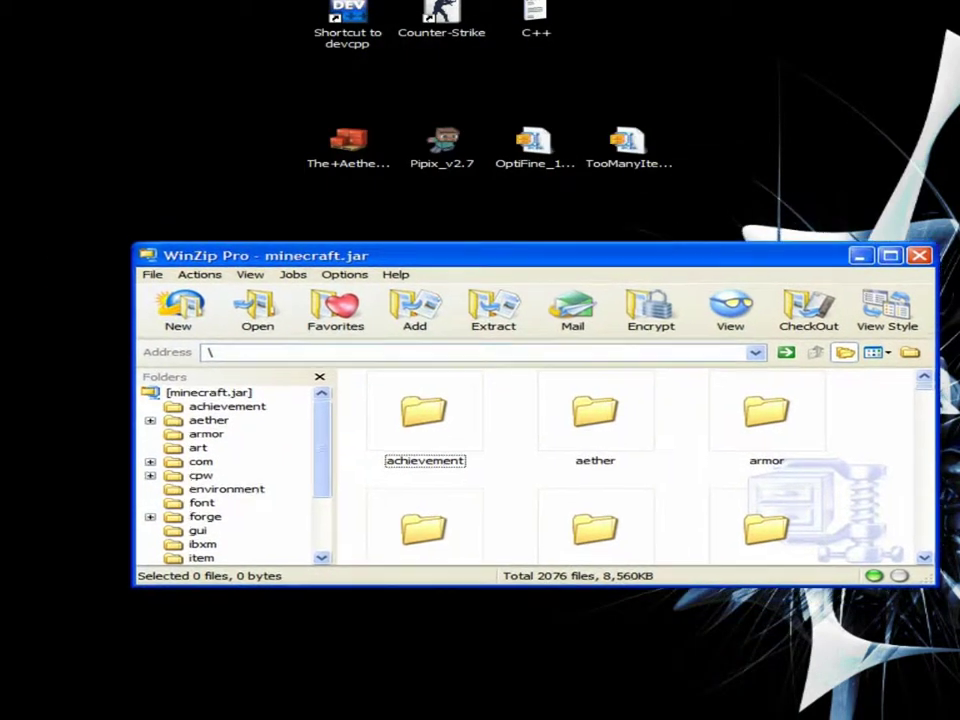
left_click_drag(460, 252, 525, 360)
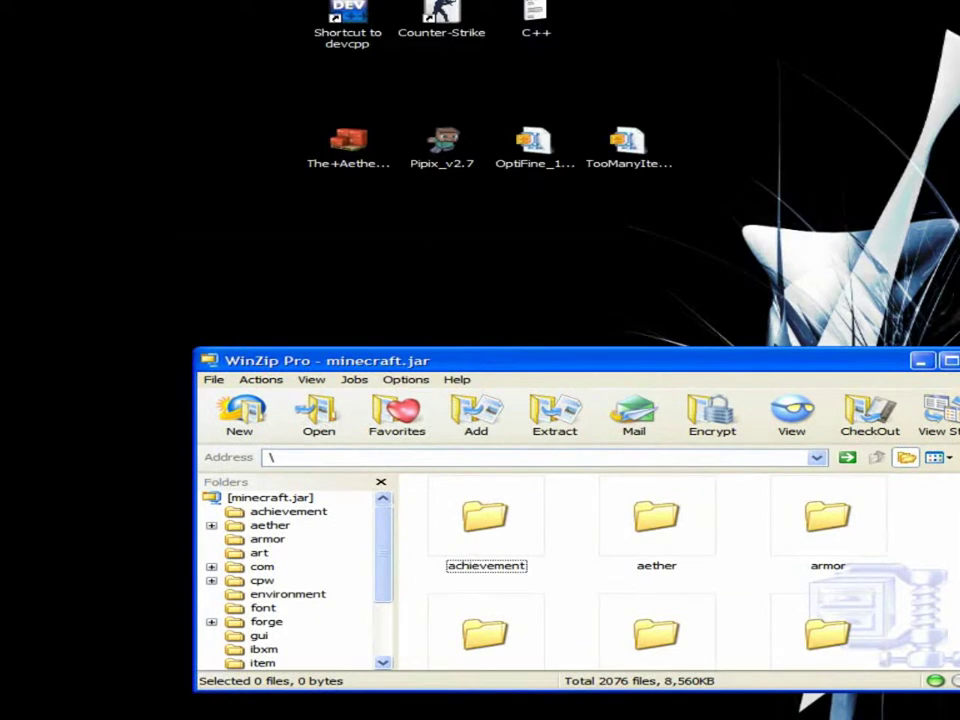
left_click(629, 145)
left_click(627, 245)
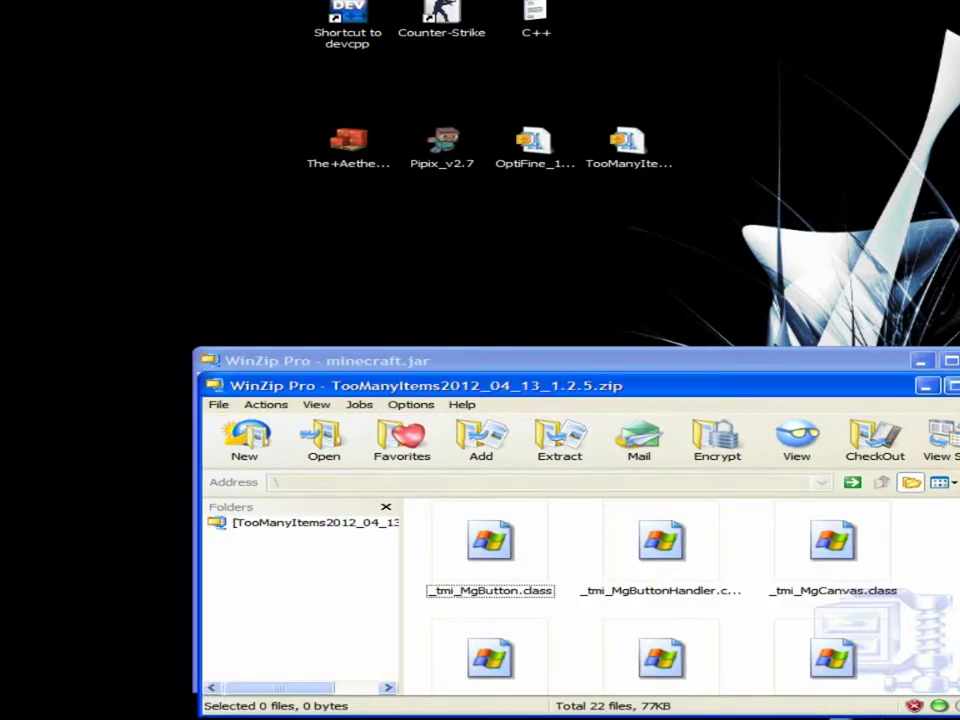
left_click_drag(560, 386, 556, 15)
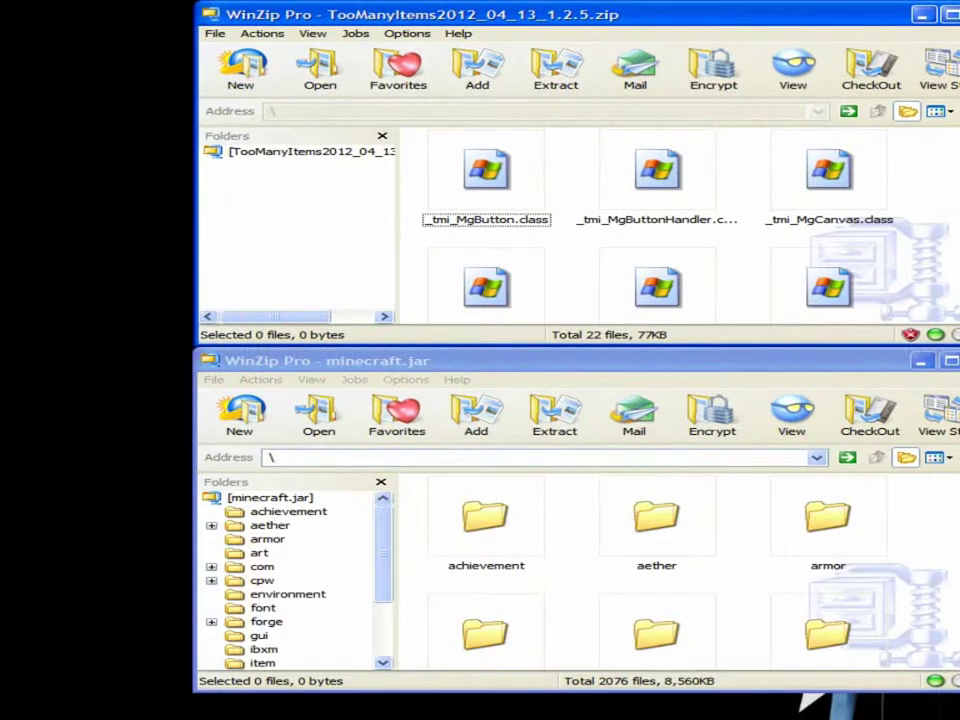
- Add all TooManyItems files to minecraft.jar with the Add (and replace) files action, and dismiss the completion summary
key("ctrl+a")
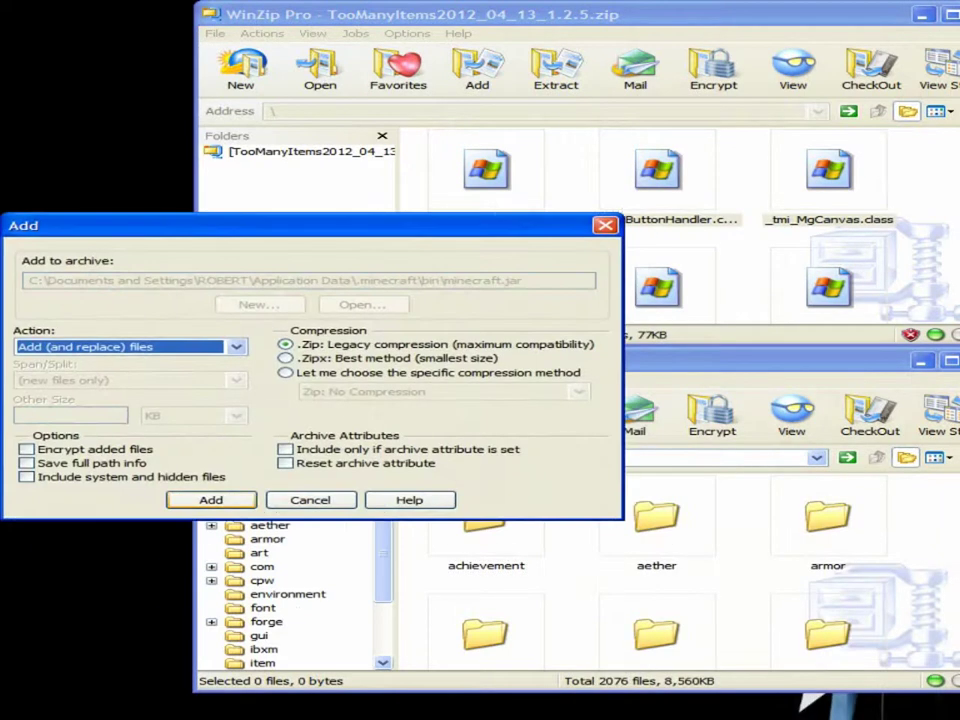
key("Return")
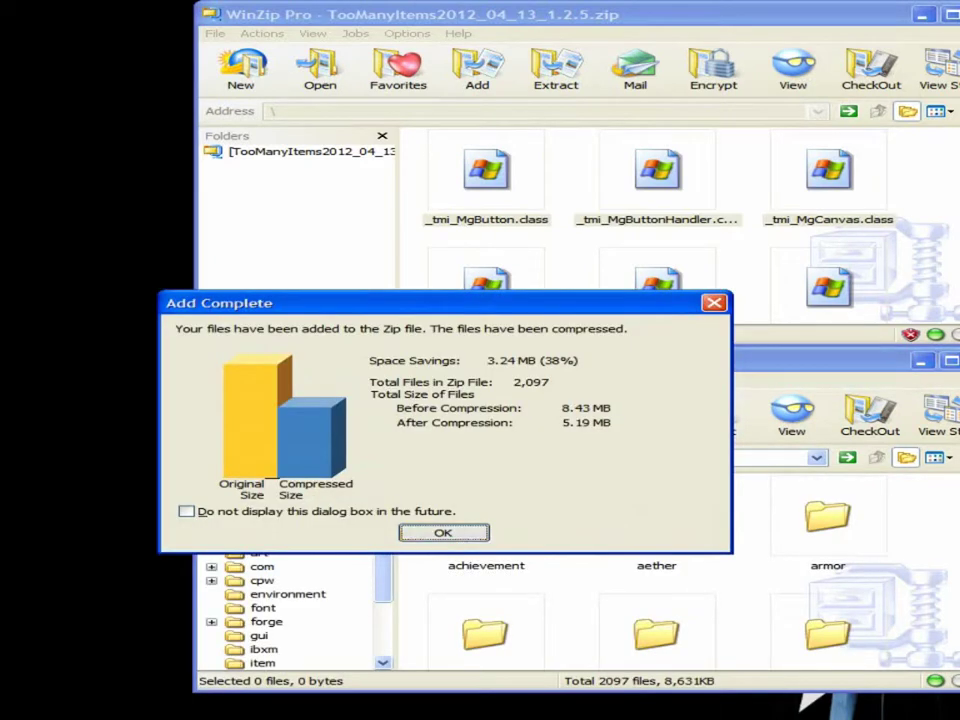
left_click(443, 533)
- Close the minecraft.jar and TooManyItems archive windows
left_click_drag(500, 361, 280, 361)
left_click(761, 361)
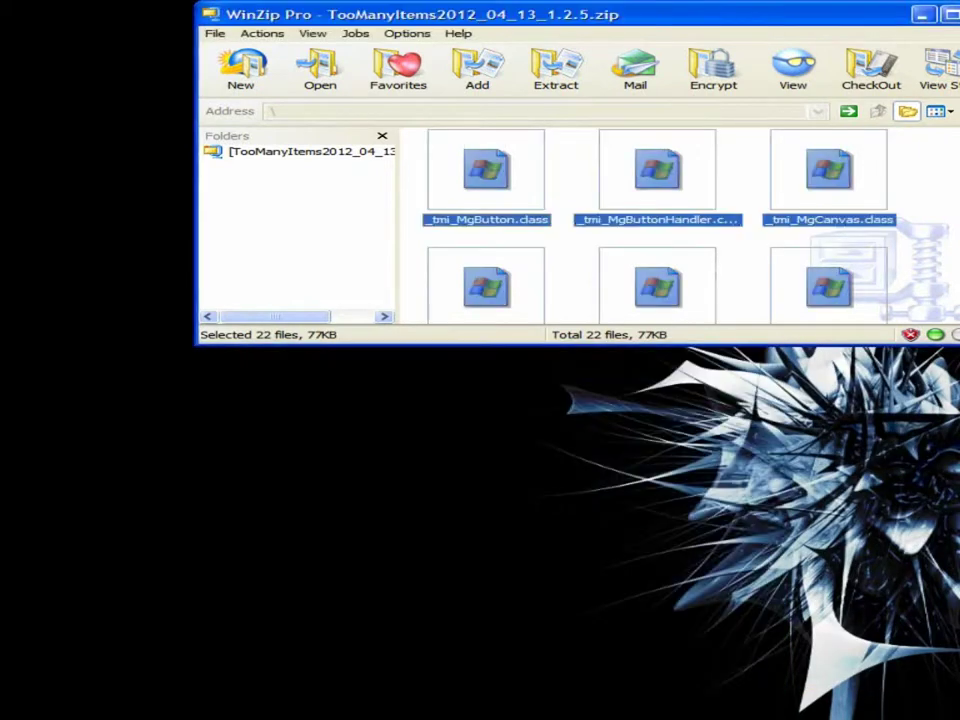
left_click_drag(764, 14, 578, 162)
left_click(797, 162)
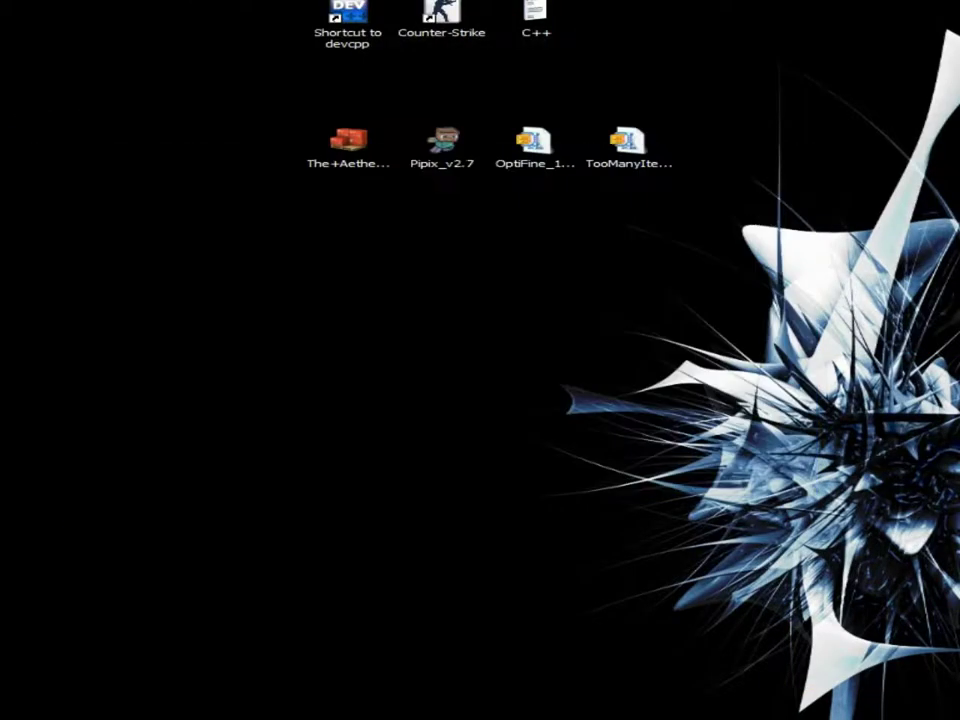